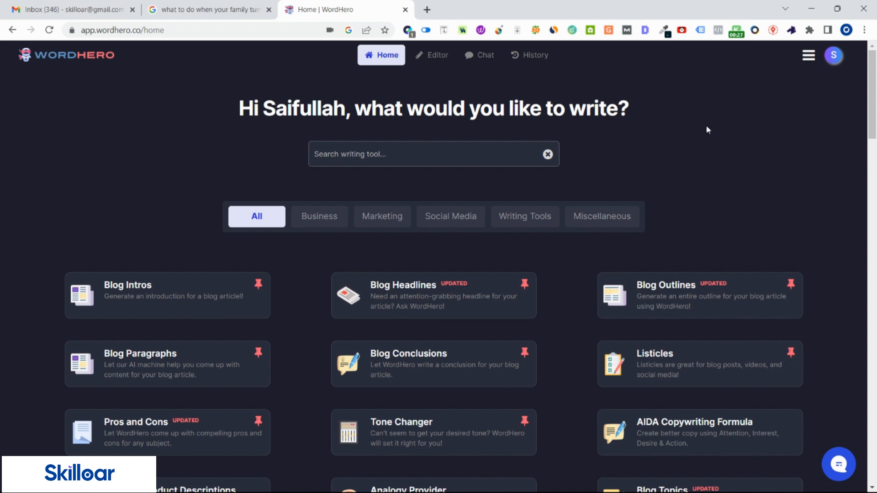
# Look through the full list of available writing tools on the home page
pyautogui.scroll(-5, 715, 96)
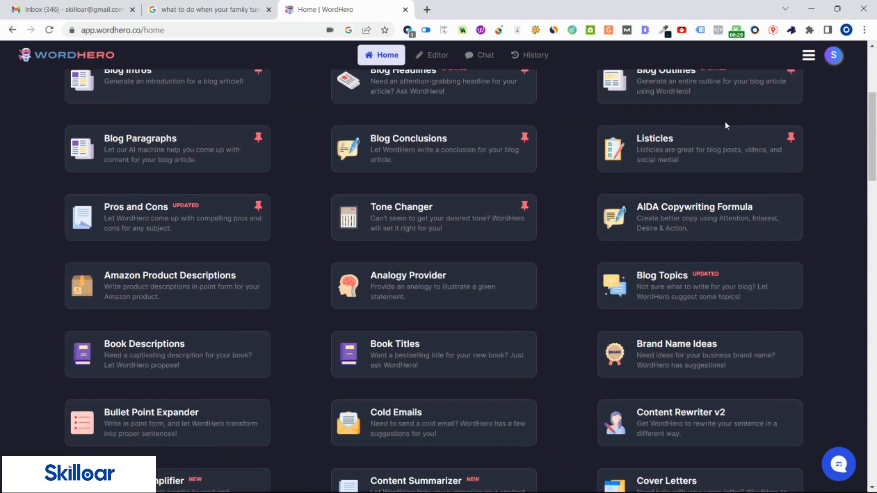
pyautogui.scroll(-15, 726, 124)
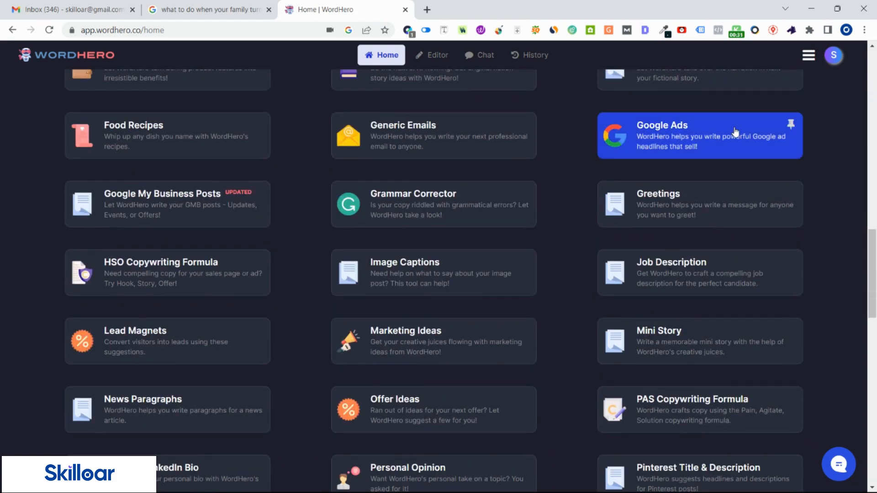
pyautogui.scroll(-15, 817, 238)
pyautogui.scroll(13, 831, 251)
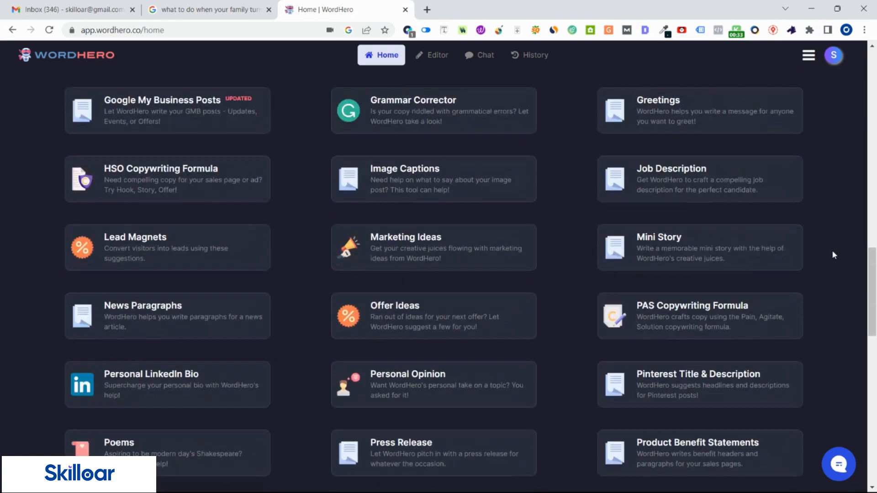
pyautogui.scroll(20, 831, 250)
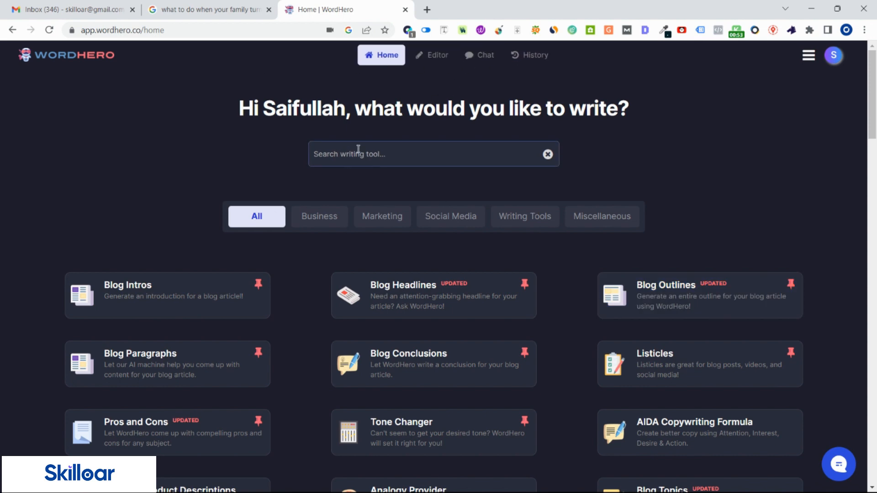
# Start an editor document and title it with the Google search query "what to do when your family turns against you"
pyautogui.click(436, 57)
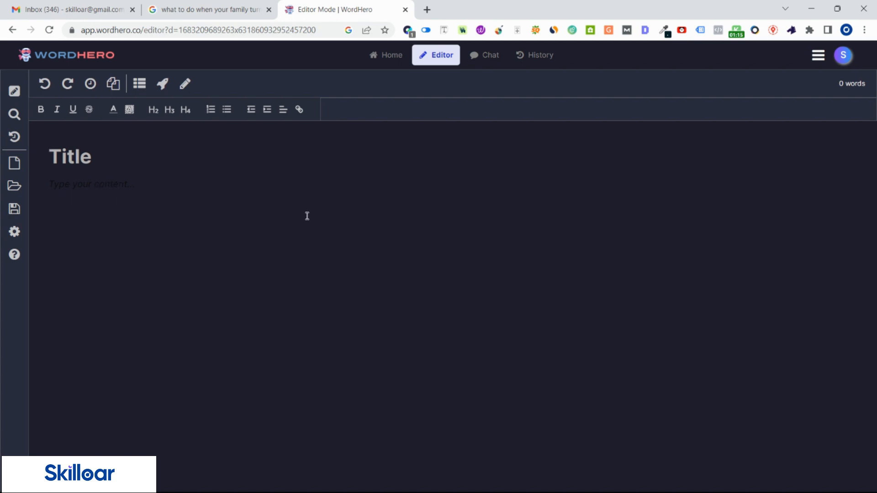
pyautogui.click(221, 8)
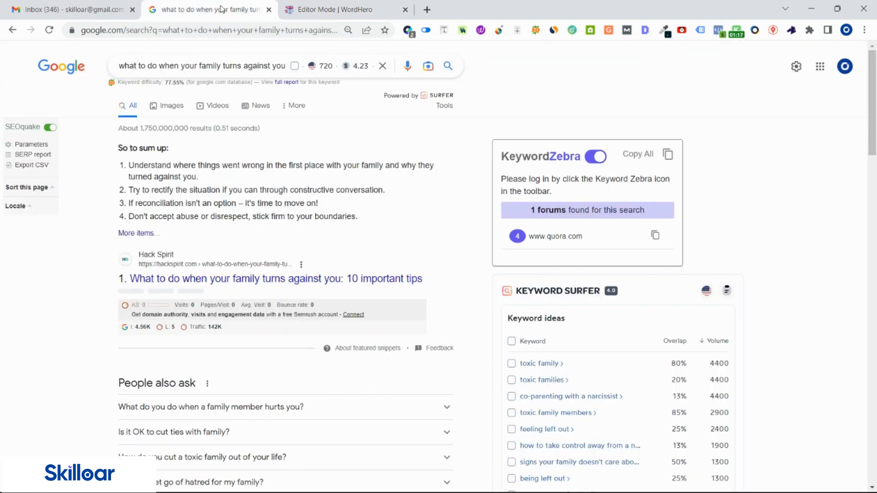
pyautogui.click(244, 69)
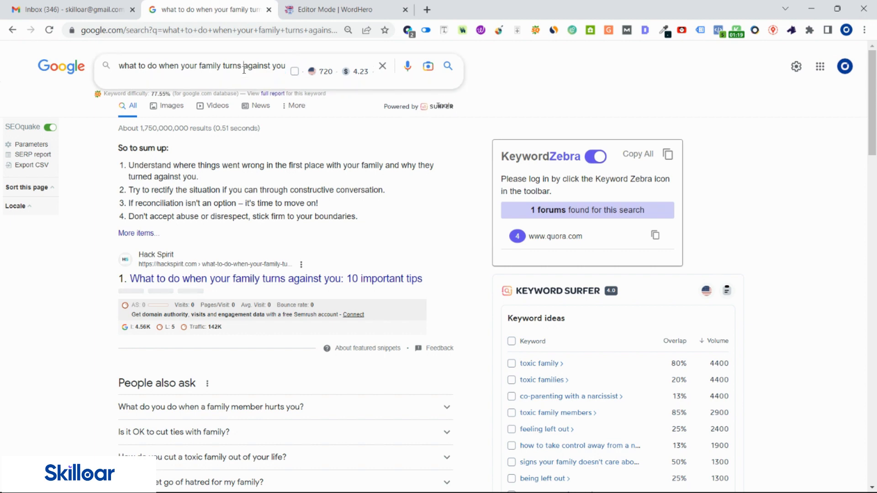
pyautogui.tripleClick(244, 69)
pyautogui.rightClick(237, 66)
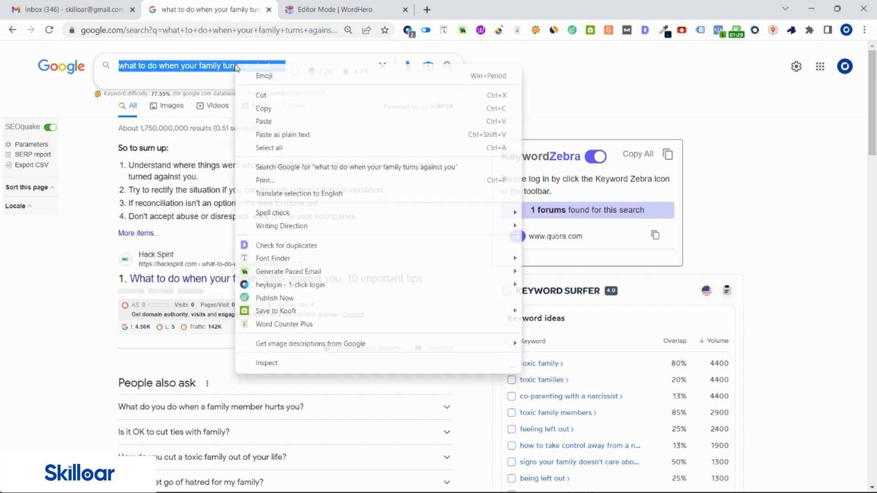
pyautogui.click(264, 107)
pyautogui.click(341, 7)
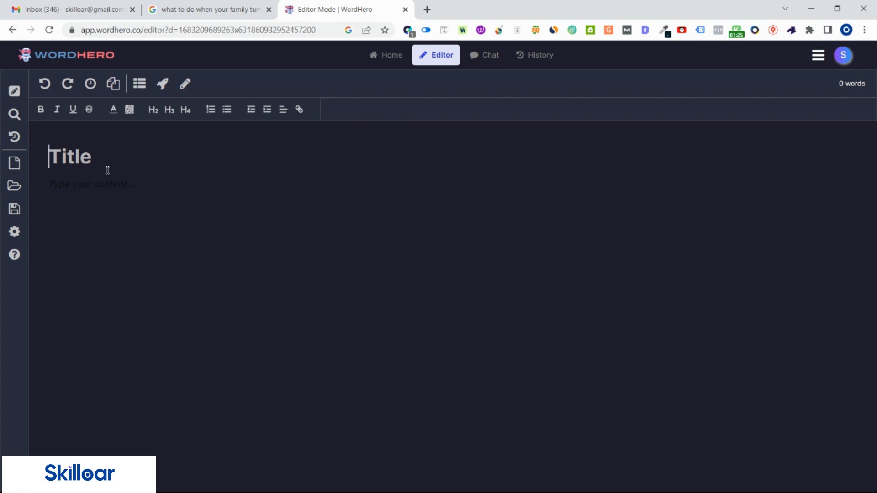
pyautogui.hotkey('ctrl', 'v')
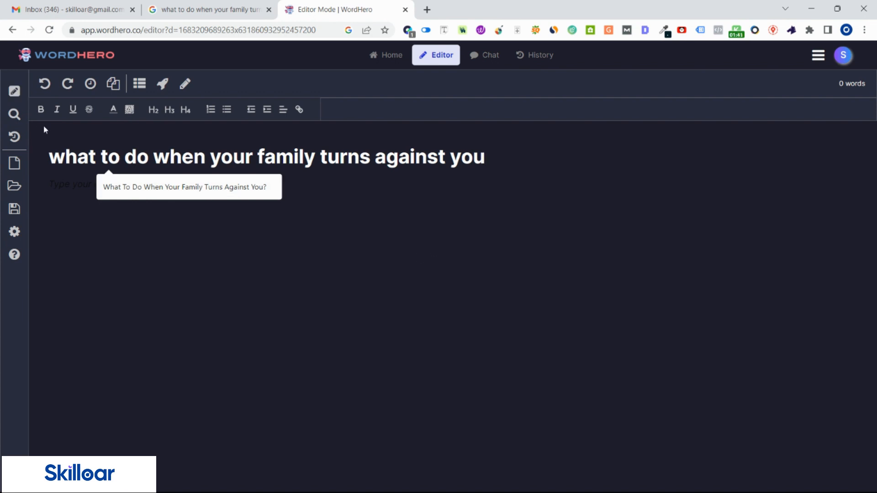
# Generate headline ideas with the Blog Headlines tool for the topic "what to do when your family turns against you"
pyautogui.click(14, 93)
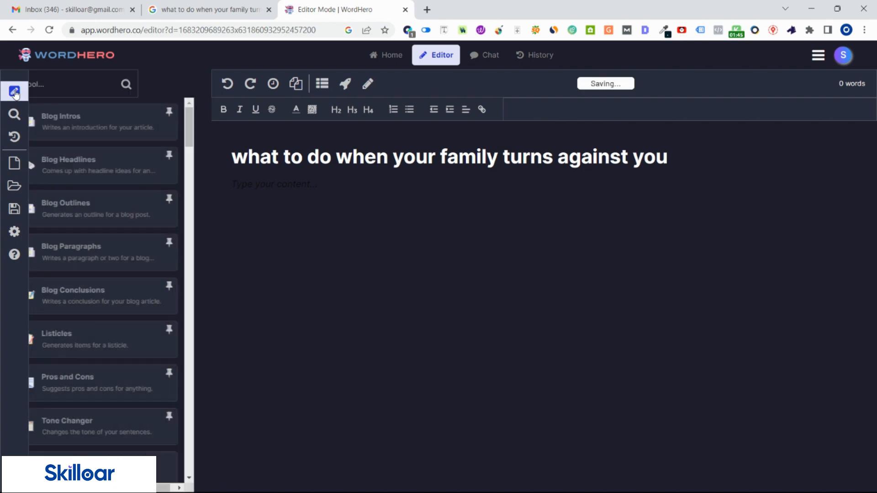
pyautogui.scroll(-5, 134, 327)
pyautogui.scroll(-20, 134, 327)
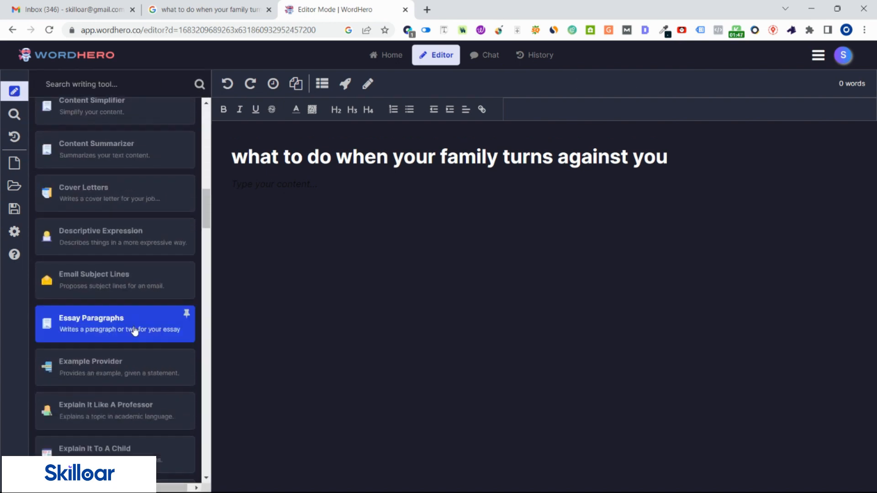
pyautogui.scroll(15, 137, 357)
pyautogui.scroll(15, 140, 360)
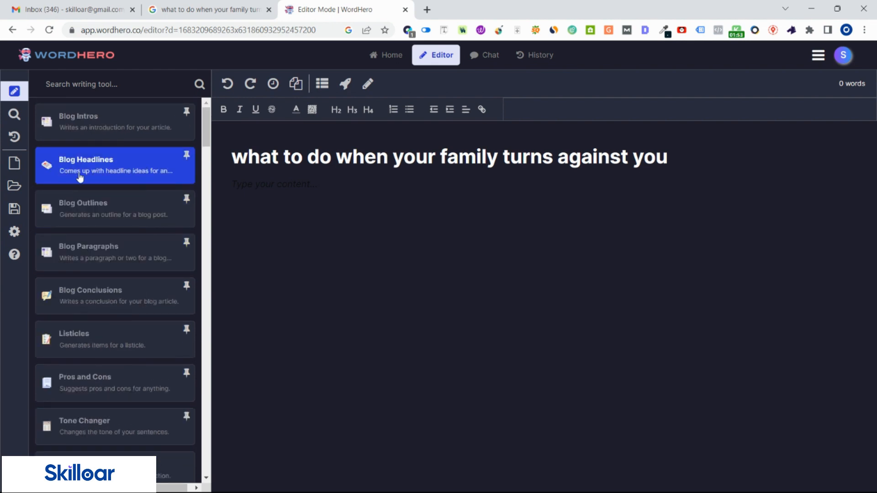
pyautogui.click(122, 173)
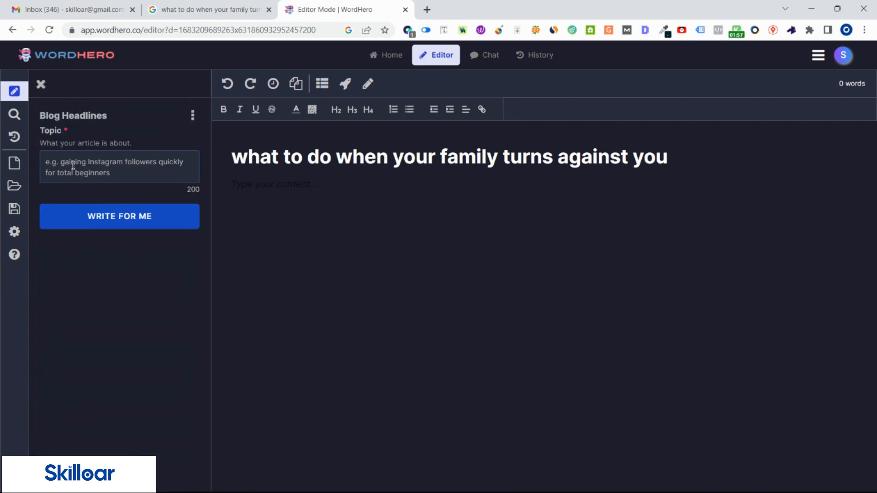
pyautogui.hotkey('ctrl', 'v')
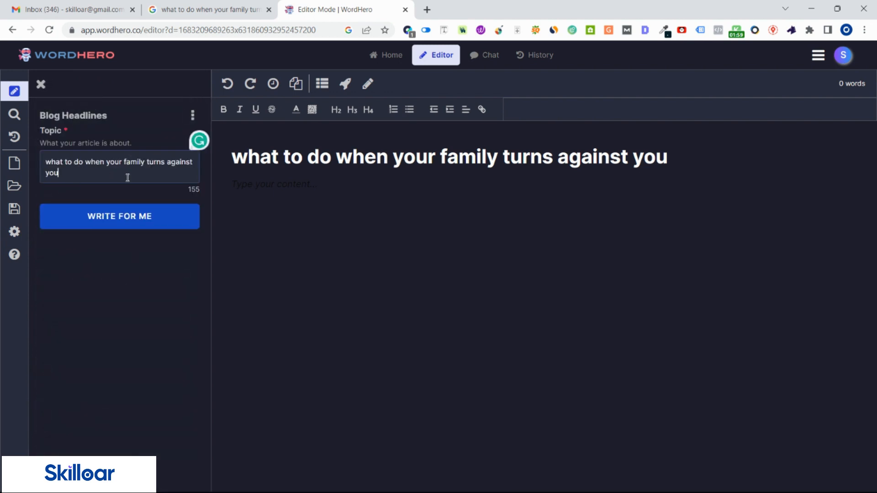
pyautogui.click(129, 227)
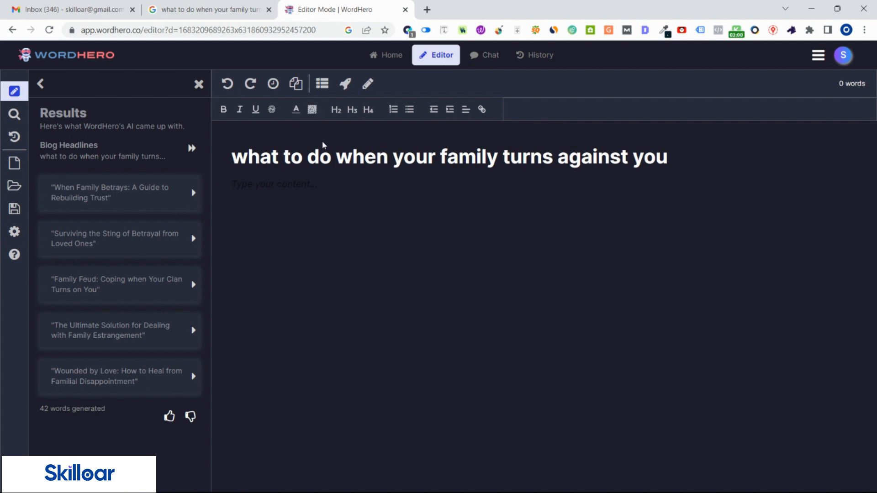
pyautogui.click(319, 157)
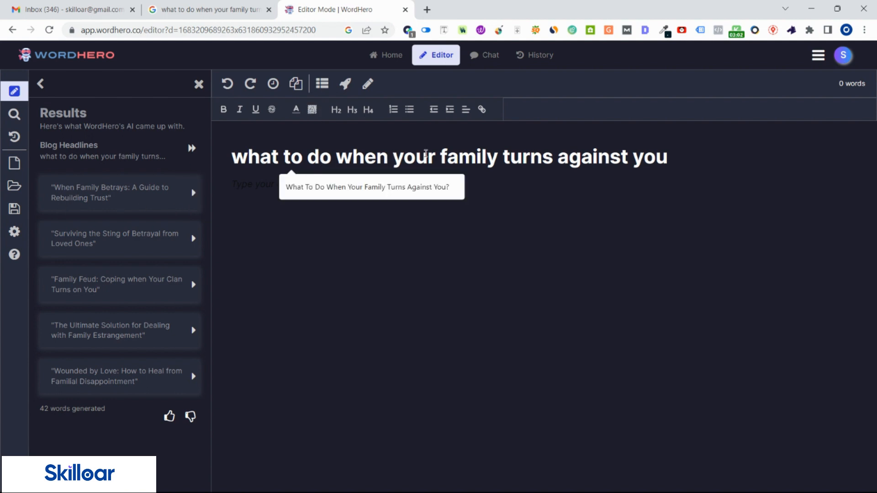
pyautogui.click(511, 157)
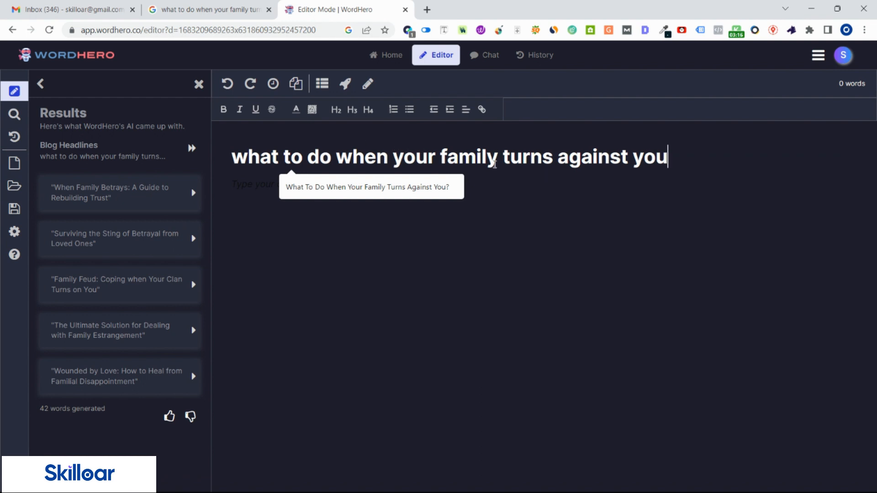
pyautogui.click(505, 158)
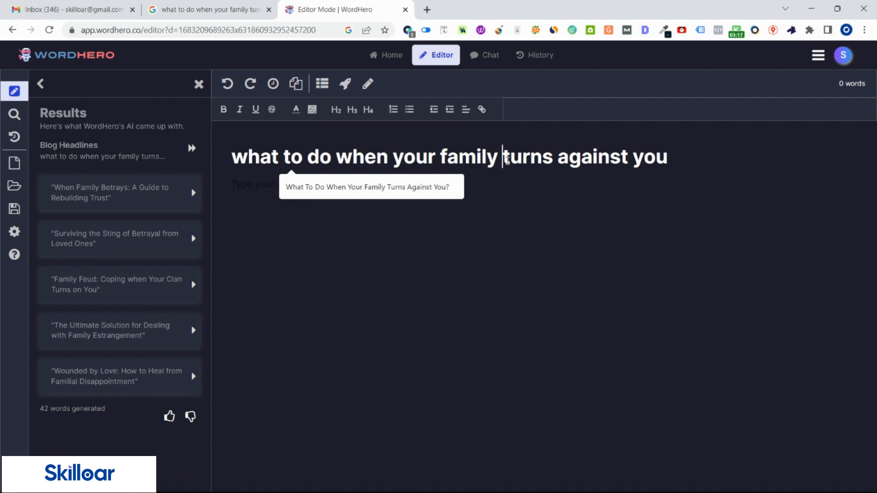
# Generate introductions with the Blog Intros tool, using "what to do when your family turns against you" as both topic and keyword
pyautogui.click(41, 84)
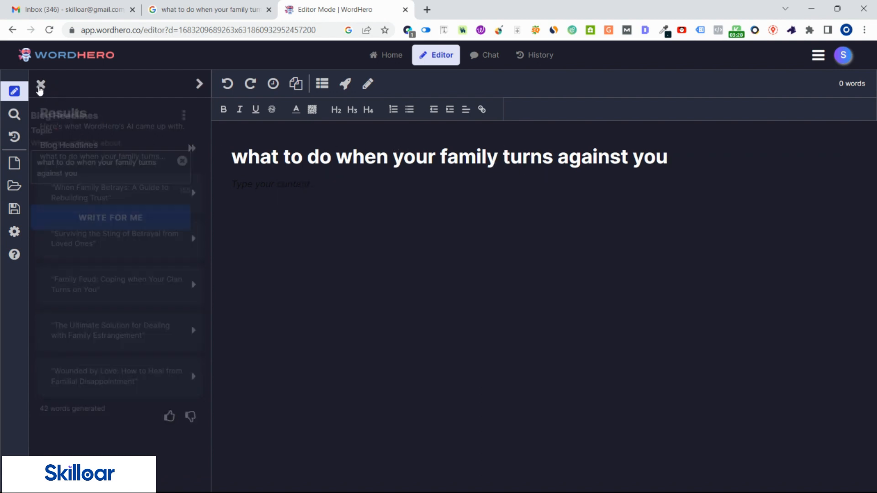
pyautogui.click(41, 84)
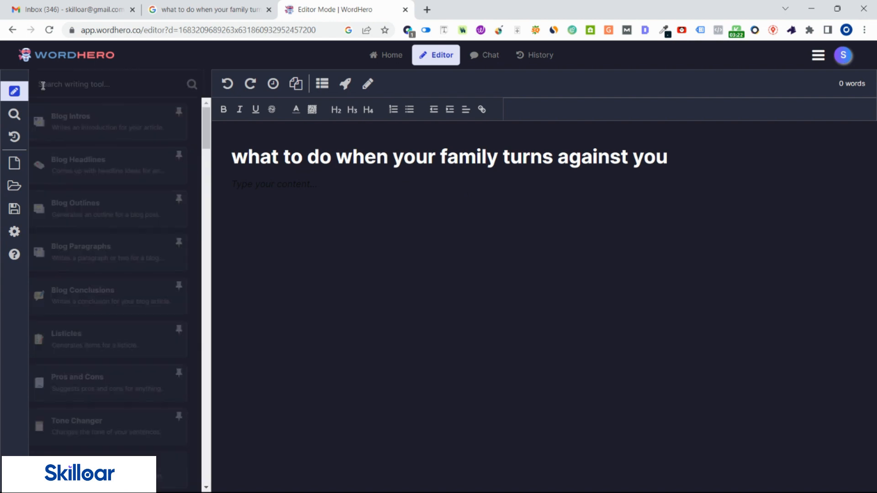
pyautogui.click(113, 126)
pyautogui.click(81, 165)
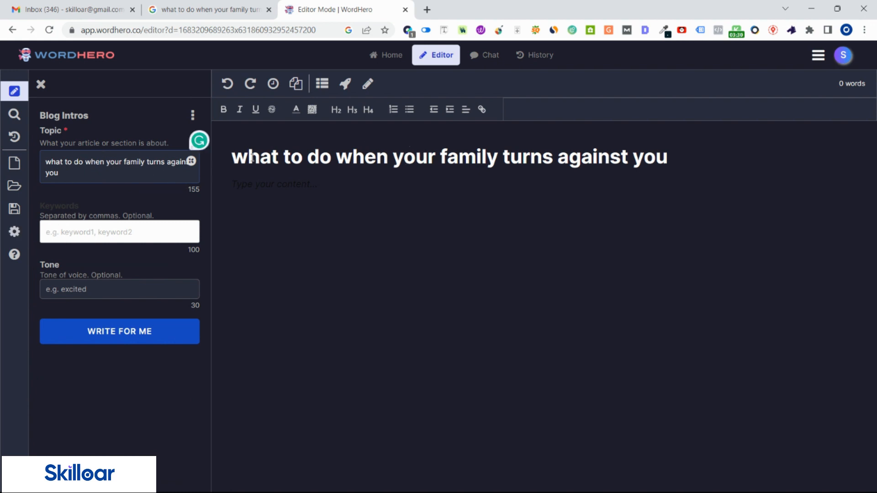
pyautogui.click(95, 231)
pyautogui.write('what to do when your family turns against you')
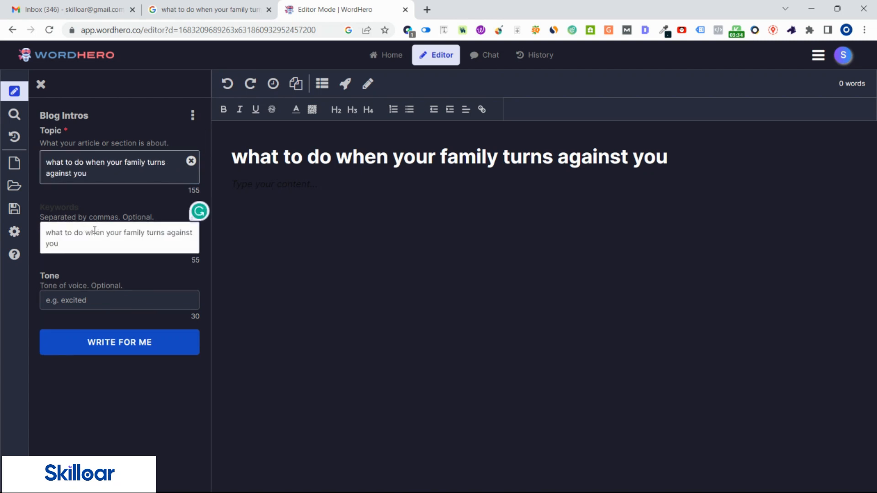
pyautogui.click(129, 342)
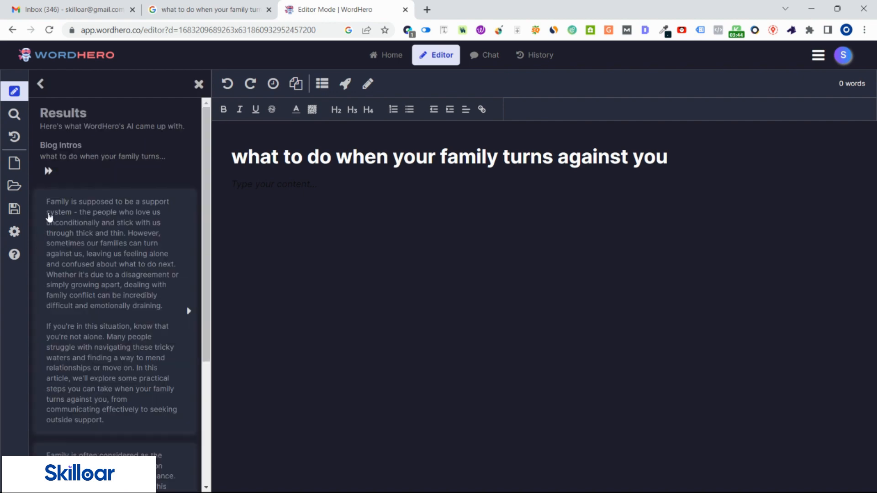
# Review the generated introductions and insert the first one, starting "Family is supposed to be a support system", into the document
pyautogui.scroll(-4, 87, 211)
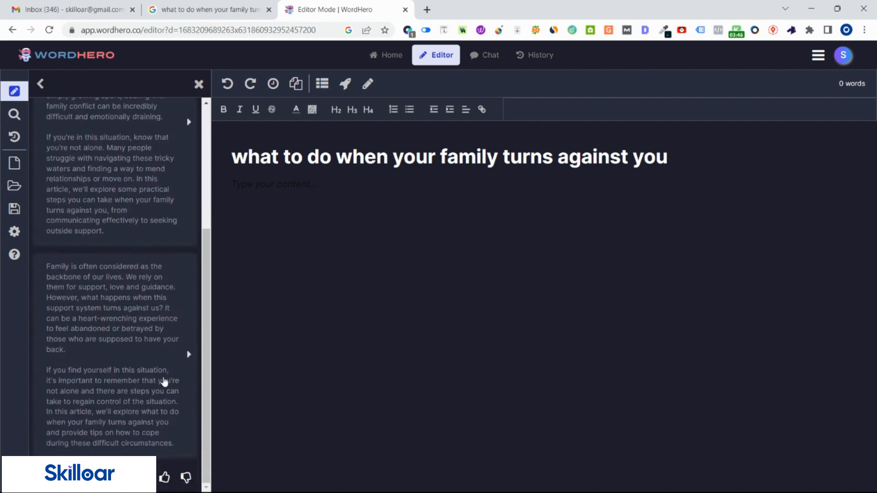
pyautogui.scroll(4, 162, 400)
pyautogui.scroll(-4, 155, 281)
pyautogui.scroll(3, 118, 323)
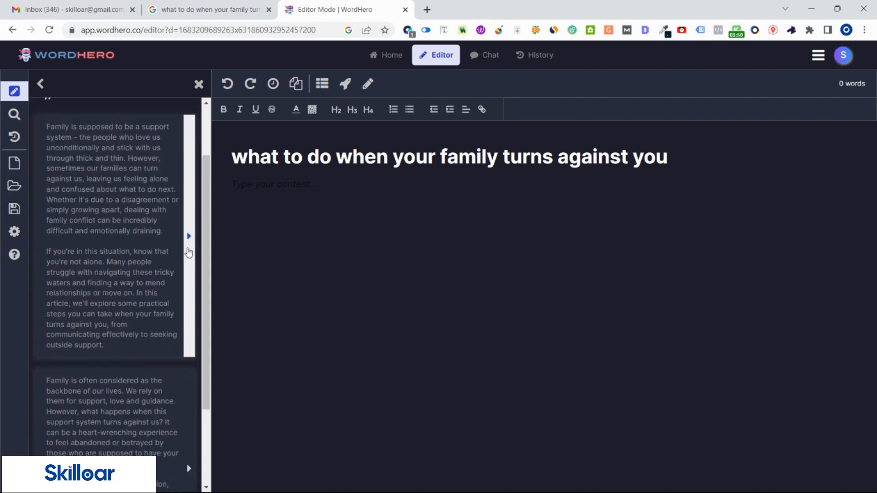
pyautogui.scroll(-2, 137, 338)
pyautogui.scroll(4, 137, 340)
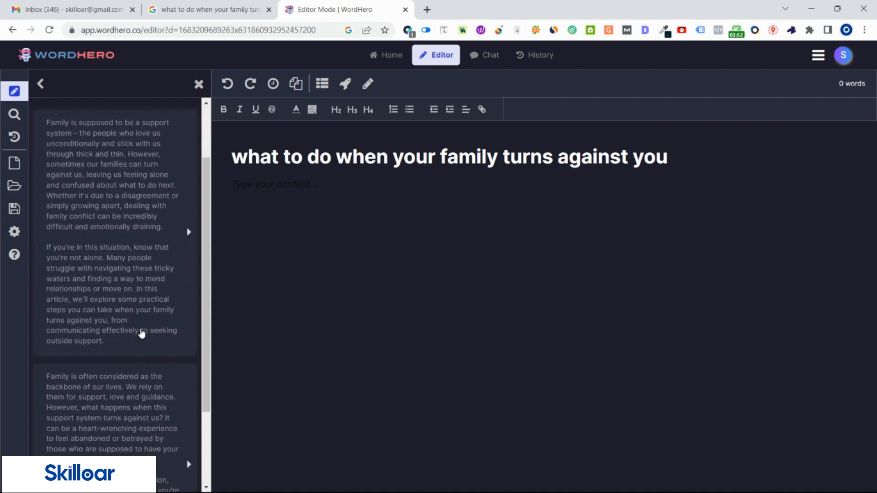
pyautogui.click(189, 313)
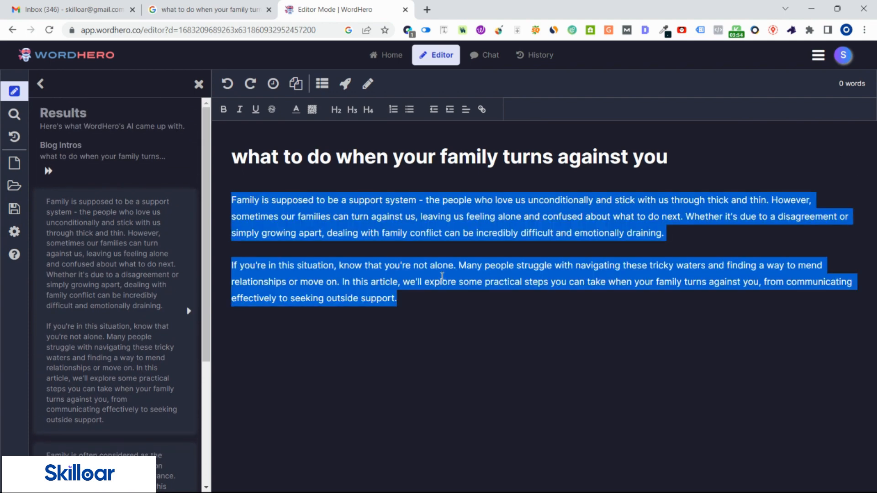
pyautogui.click(412, 303)
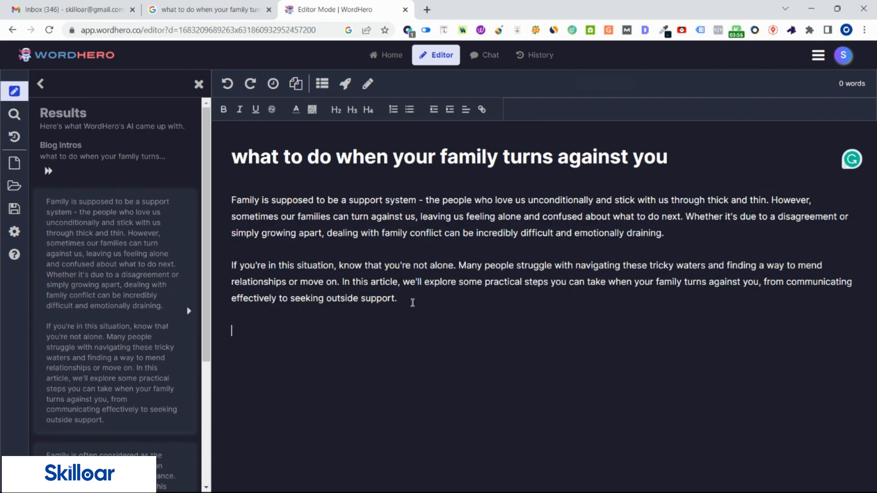
# Change the document title to "What To Do When Your Family Turns Against You?"
pyautogui.click(248, 156)
pyautogui.press('BackSpace')
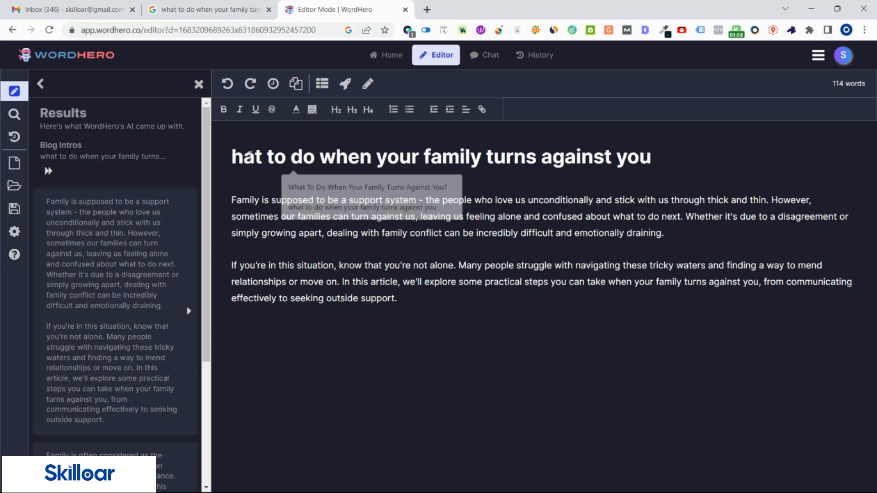
pyautogui.write('W')
pyautogui.write('Y')
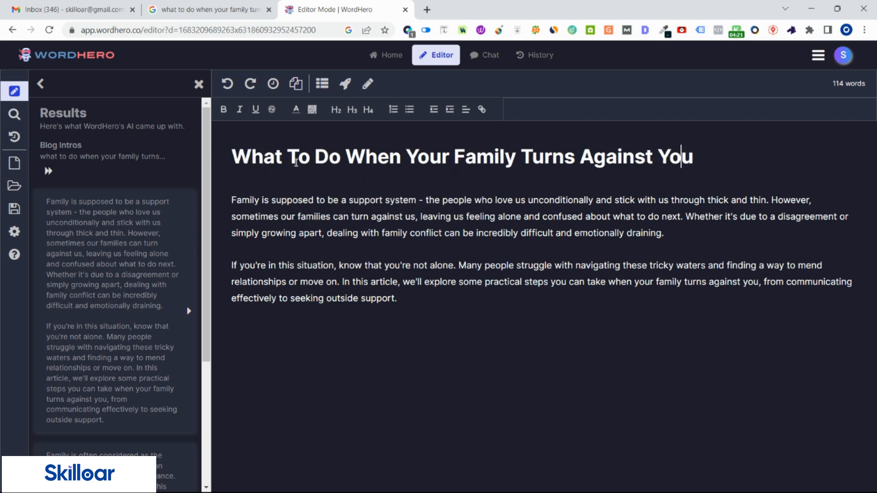
pyautogui.write('?')
# Add blank lines after the introduction and generate a blog outline there from the title
pyautogui.click(400, 301)
pyautogui.write('\\')
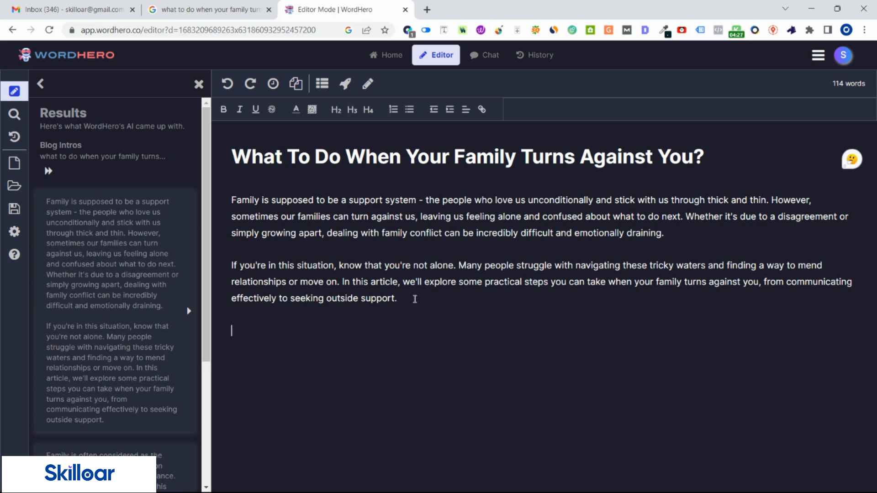
pyautogui.press('Return')
pyautogui.press('Return')
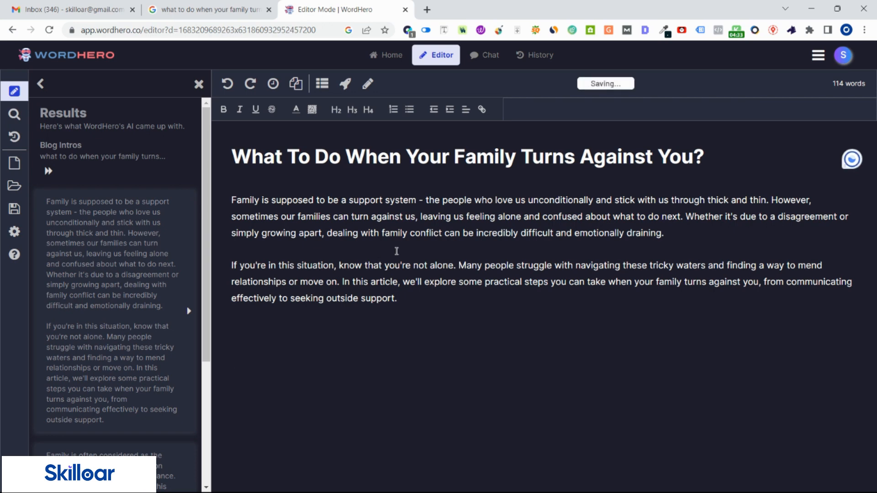
pyautogui.click(265, 335)
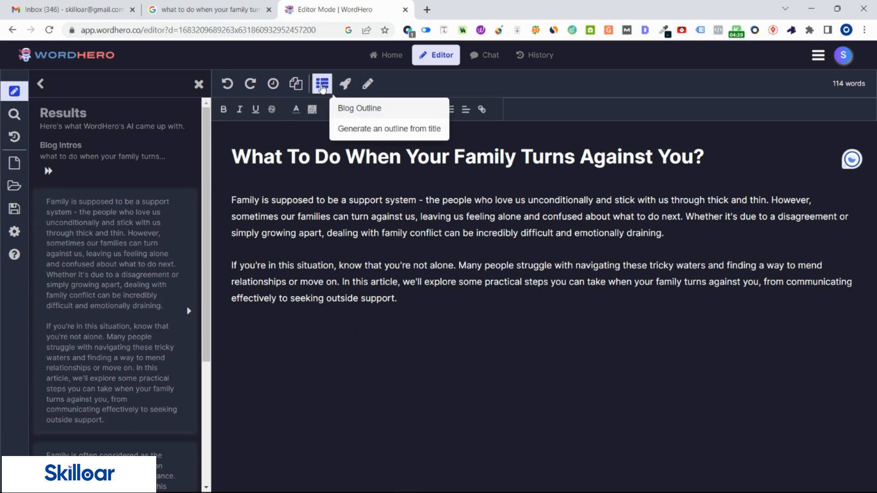
pyautogui.click(322, 84)
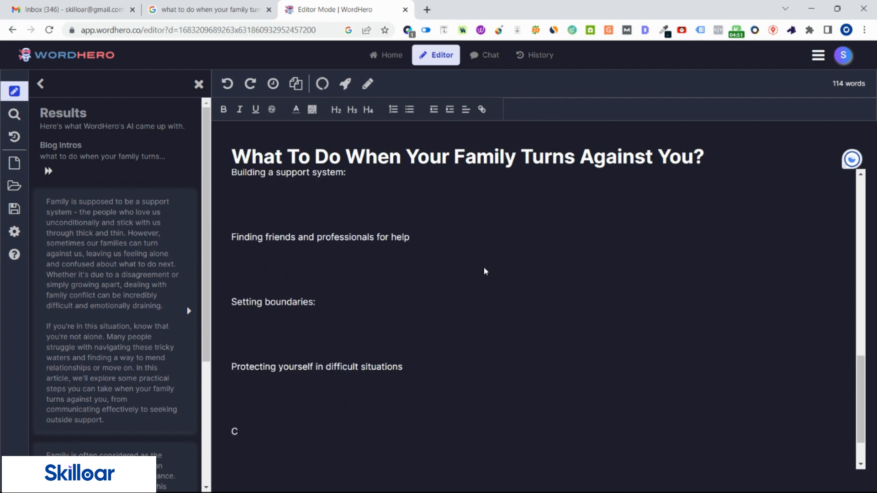
# Review the generated outline from "Explanation of the problem" through "Final thoughts and advice for readers"
pyautogui.scroll(15, 355, 360)
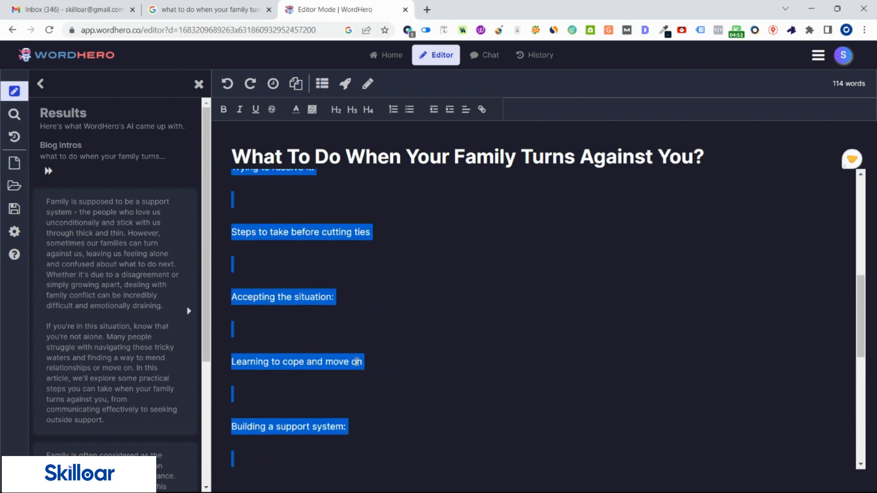
pyautogui.click(254, 310)
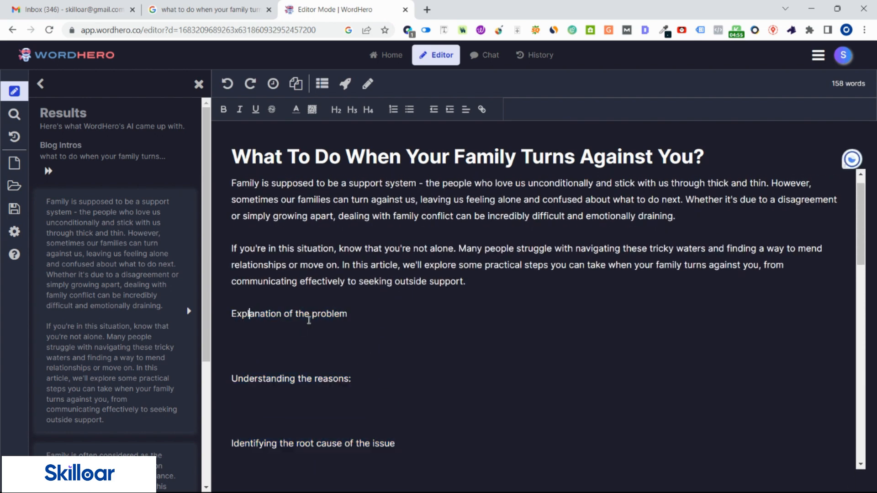
pyautogui.scroll(-1, 306, 365)
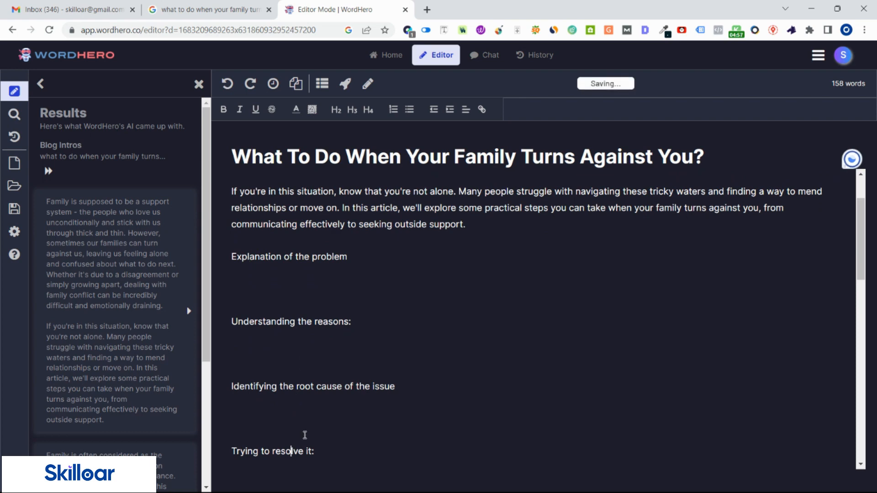
pyautogui.scroll(-3, 292, 443)
pyautogui.scroll(-3, 306, 347)
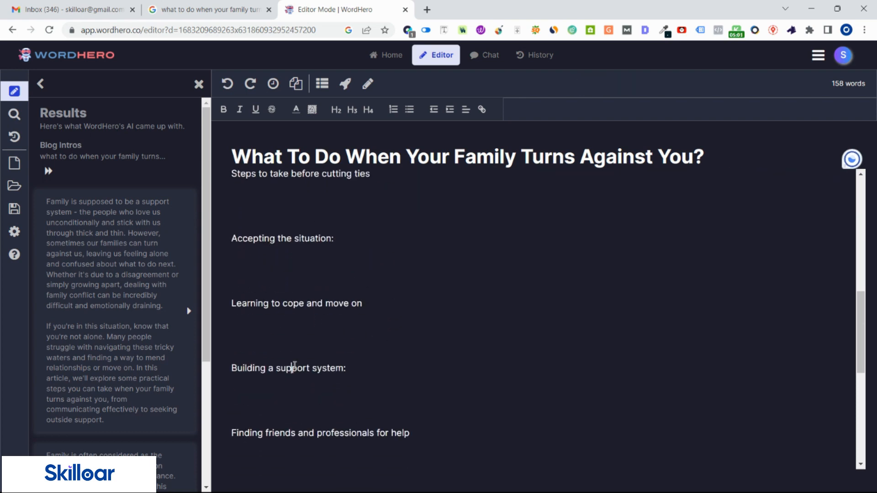
pyautogui.scroll(-2, 292, 368)
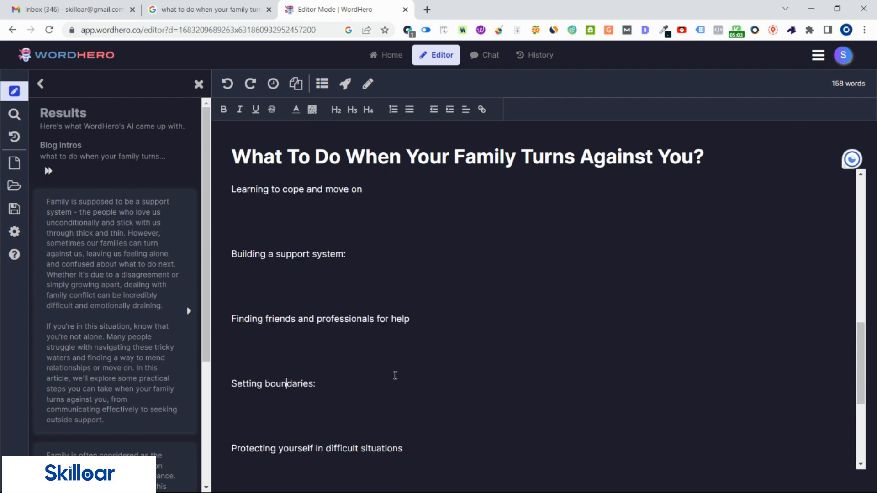
pyautogui.scroll(-1, 319, 391)
pyautogui.scroll(-2, 380, 360)
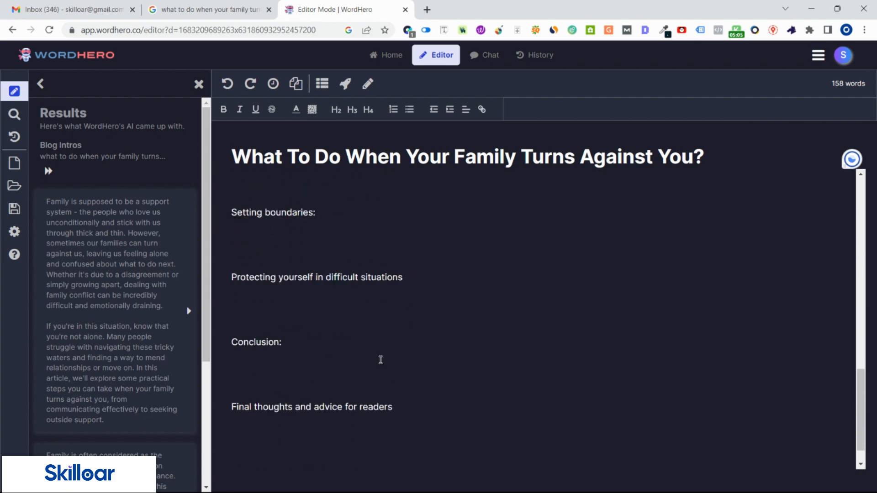
pyautogui.scroll(-1, 323, 406)
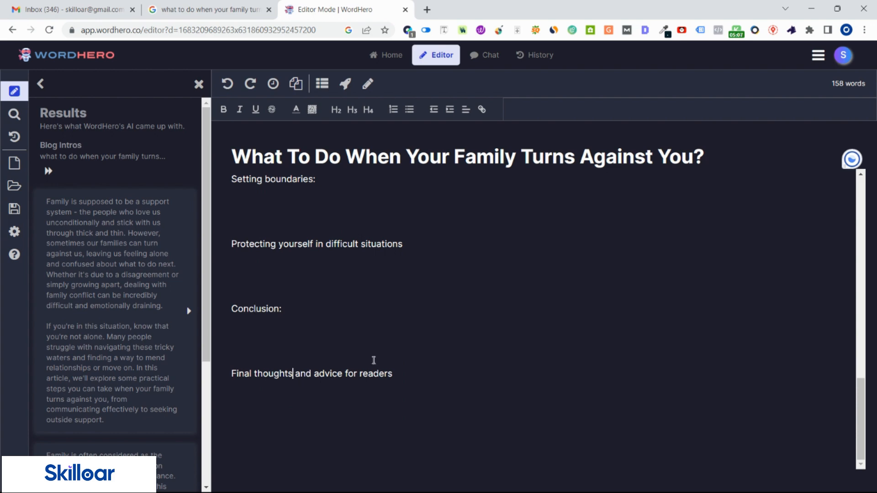
pyautogui.scroll(10, 370, 368)
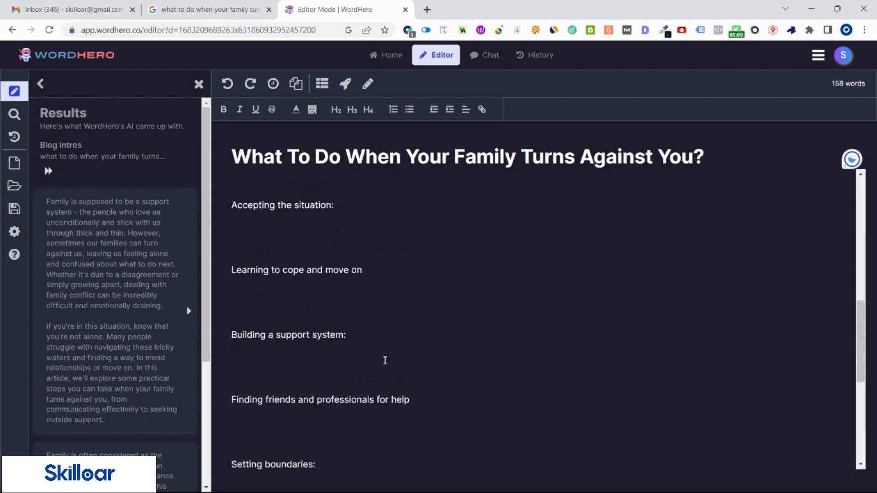
pyautogui.scroll(3, 288, 275)
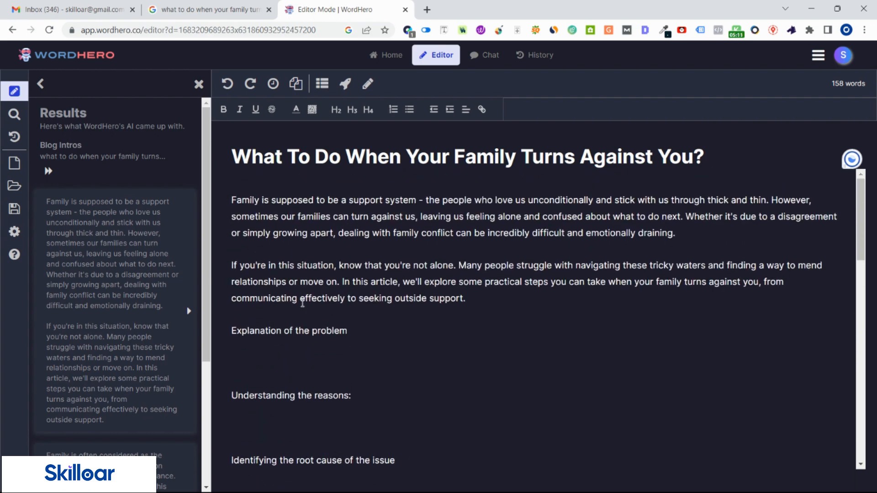
# Delete the entire generated outline below the introduction, including the conclusion and final thoughts lines
pyautogui.moveTo(233, 331); pyautogui.dragTo(430, 428)
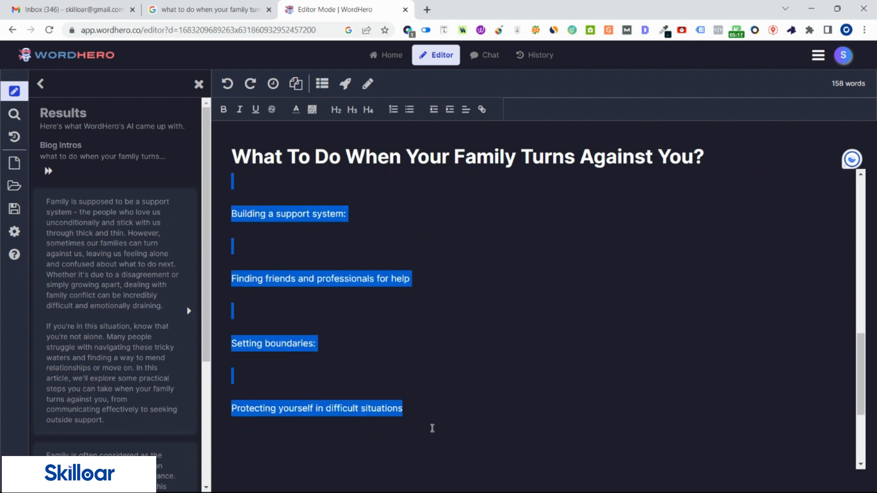
pyautogui.press('BackSpace')
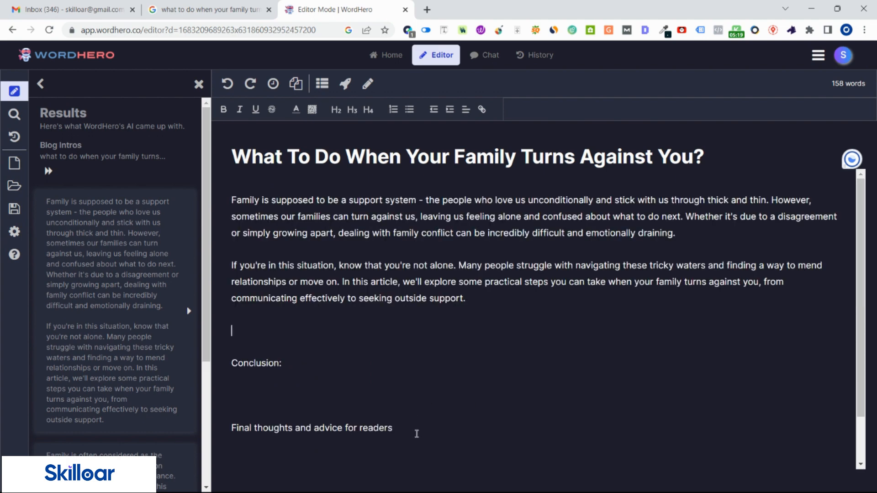
pyautogui.moveTo(417, 434); pyautogui.dragTo(239, 329)
pyautogui.press('BackSpace')
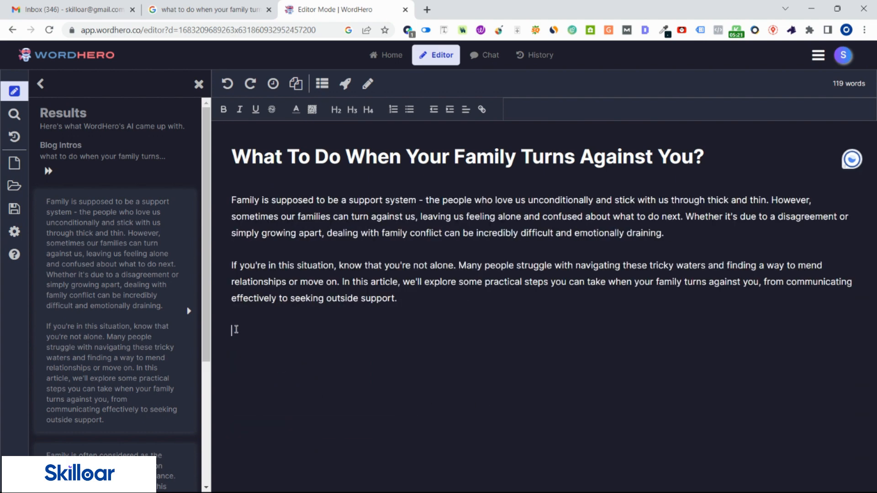
# Generate a new outline with the Blog Outlines tool, using the topic "what to do when your family turns against you"
pyautogui.click(40, 83)
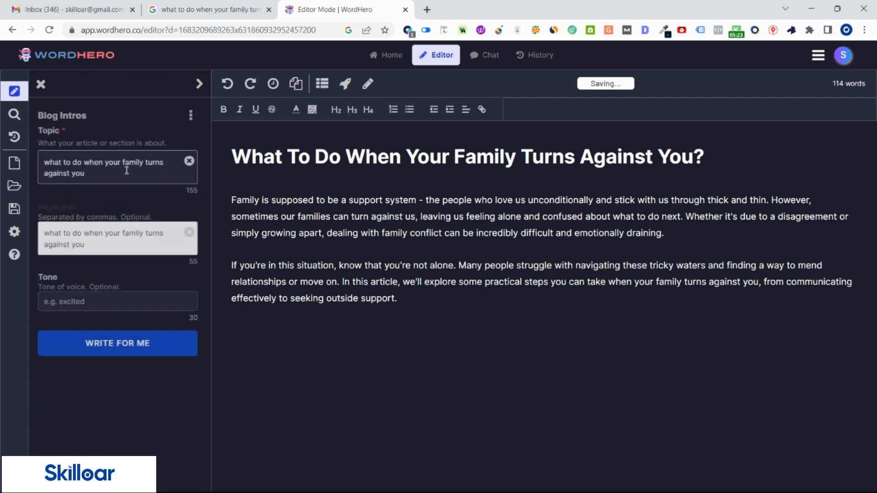
pyautogui.click(41, 85)
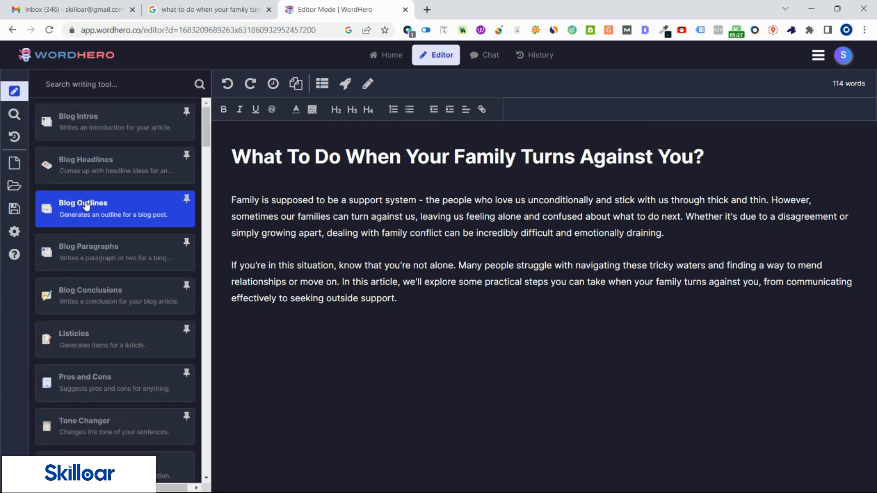
pyautogui.click(125, 206)
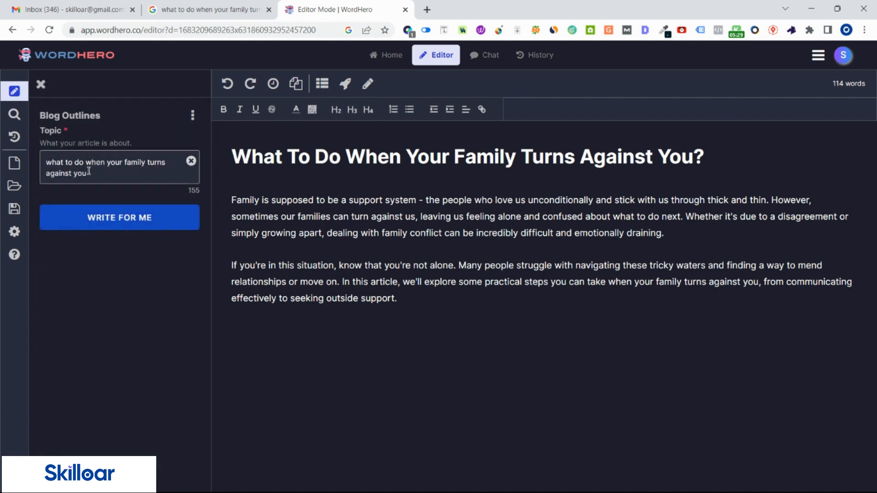
pyautogui.click(124, 219)
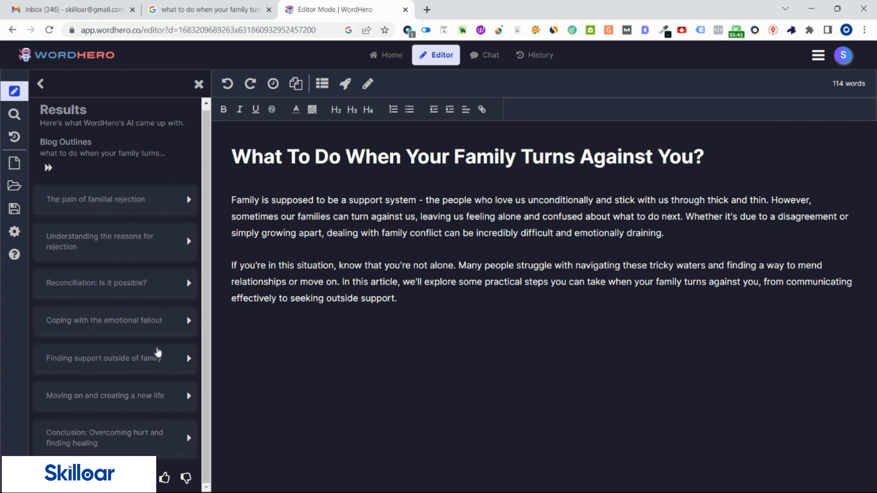
# Insert all the Blog Outlines results, from "The pain of familial rejection" to the conclusion, into the document below the introduction
pyautogui.scroll(1, 157, 352)
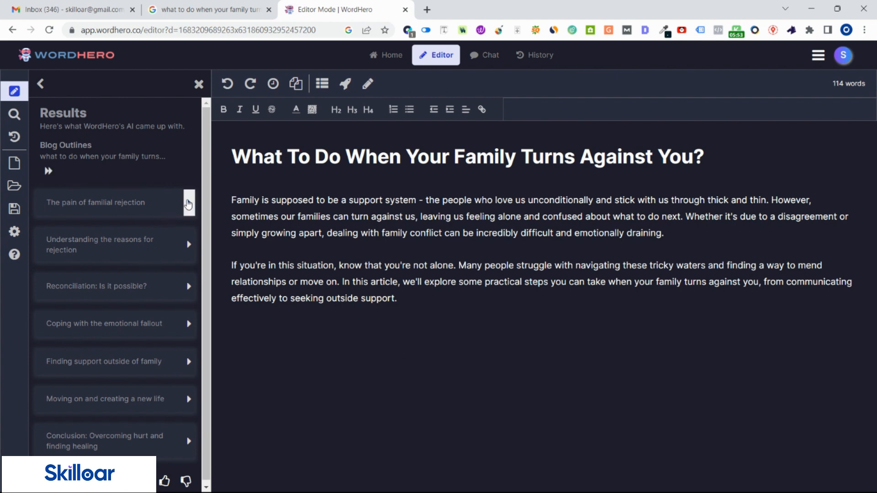
pyautogui.click(49, 171)
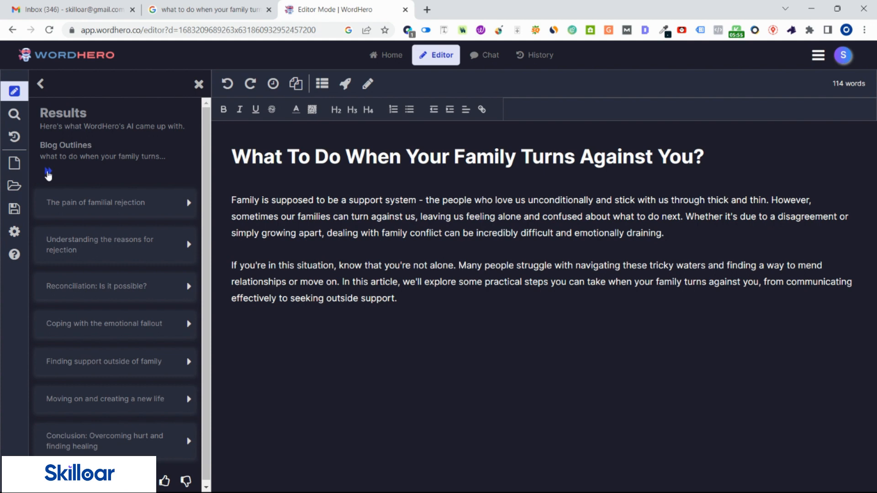
pyautogui.scroll(6, 320, 265)
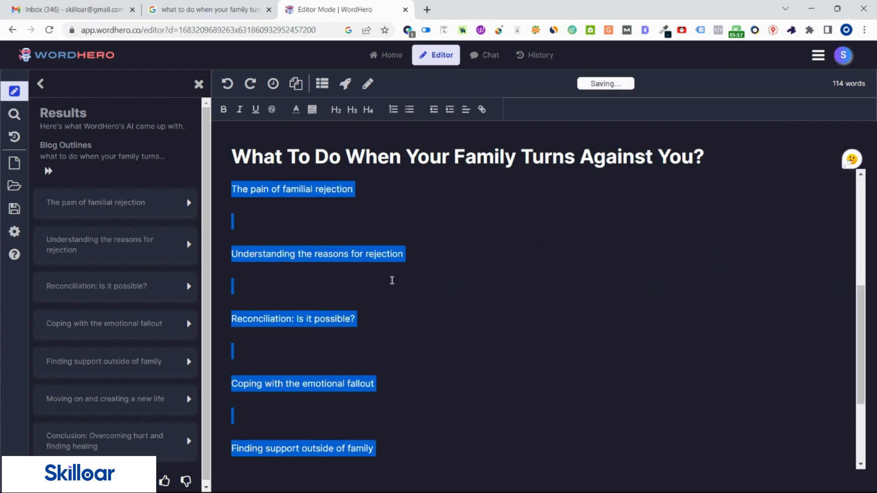
pyautogui.scroll(-7, 320, 246)
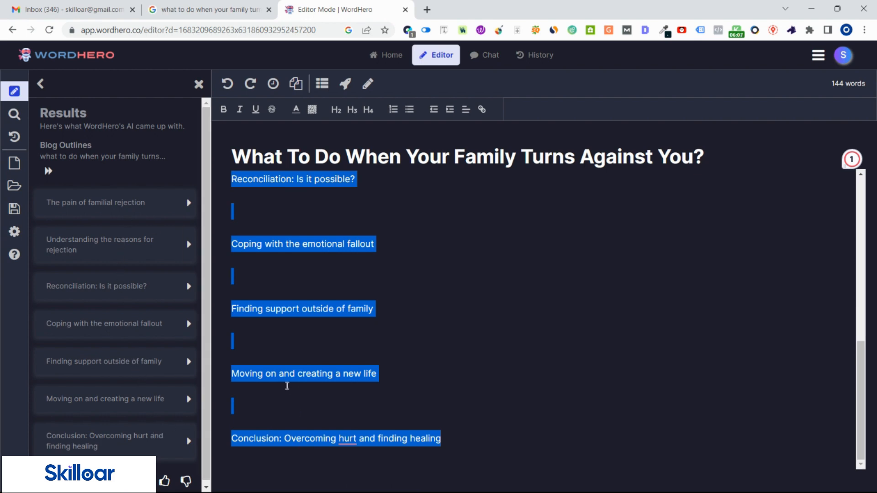
# Generate section paragraphs with Blog Paragraphs for all the highlighted outline headers
pyautogui.scroll(5, 477, 280)
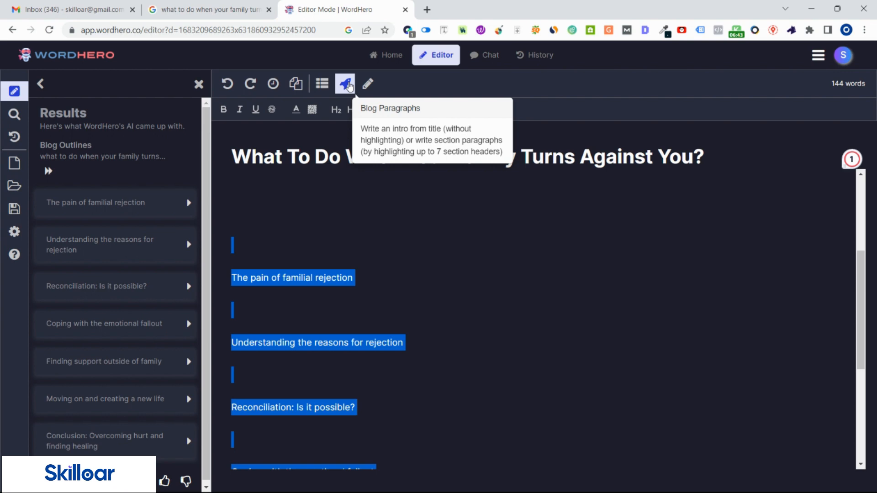
pyautogui.scroll(-5, 308, 320)
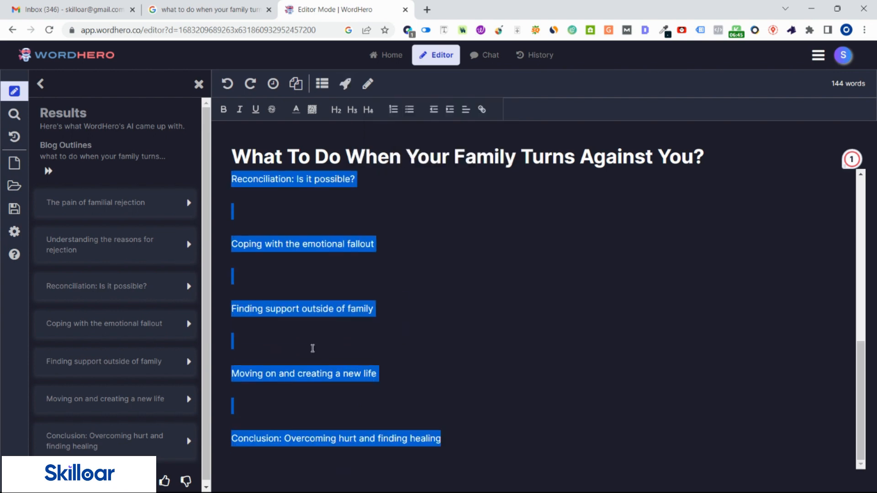
pyautogui.scroll(6, 340, 350)
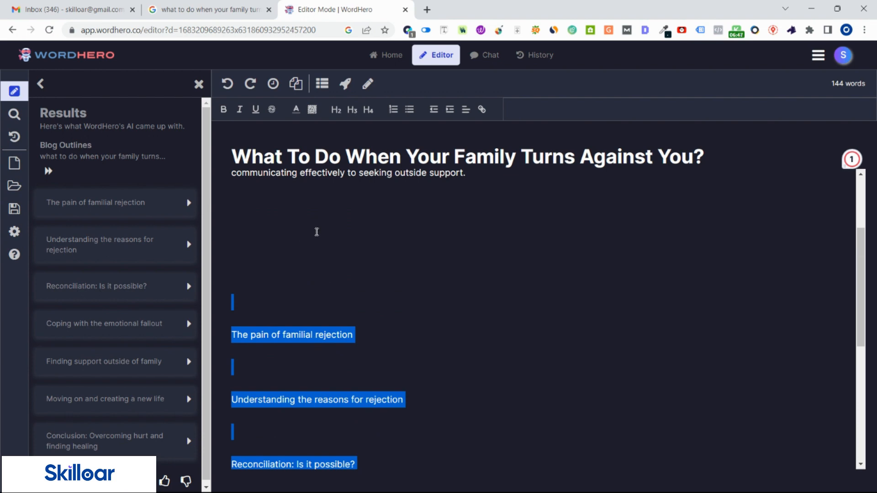
pyautogui.click(346, 84)
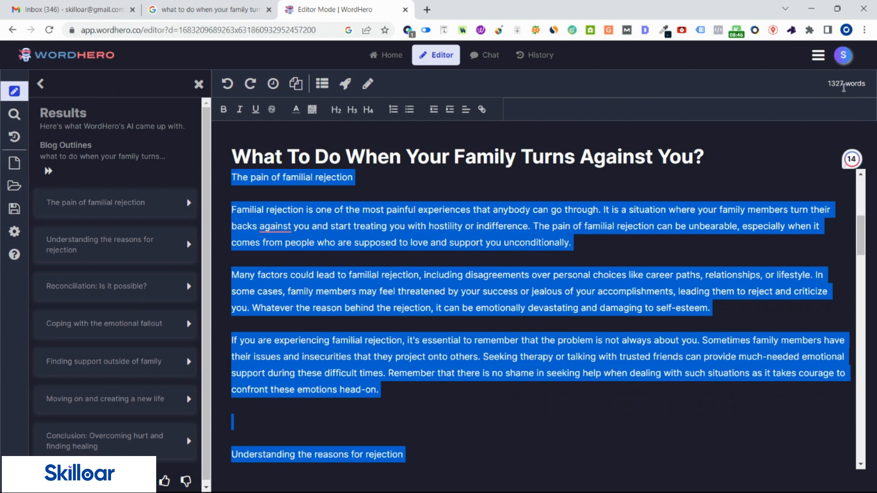
# Remove the extra blank lines between the introduction and "The pain of familial rejection"
pyautogui.click(399, 290)
pyautogui.scroll(6, 399, 289)
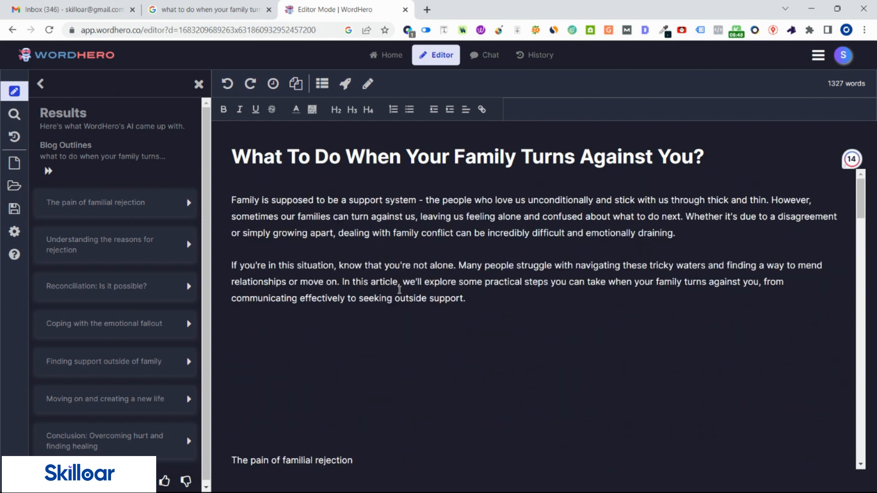
pyautogui.press('Left')
pyautogui.press('Left')
pyautogui.press('BackSpace')
pyautogui.press('BackSpace')
pyautogui.press('BackSpace')
pyautogui.press('BackSpace')
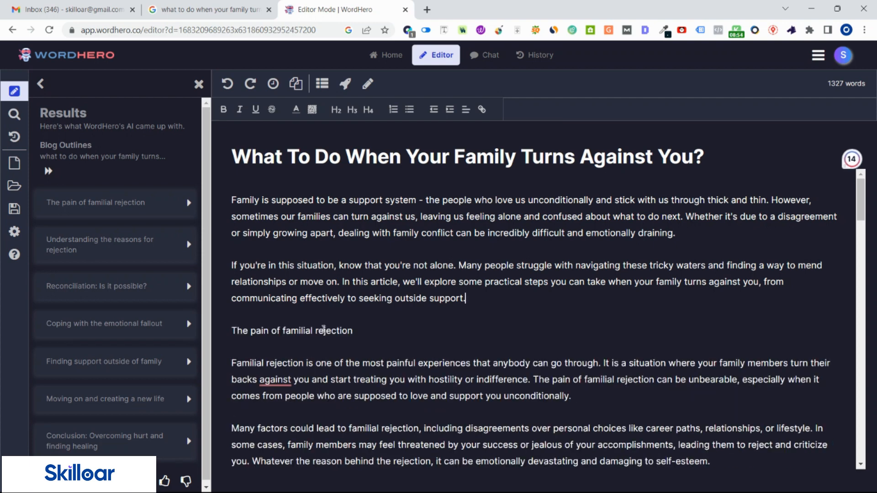
# Format "The pain of familial rejection" and "Understanding the reasons for rejection" as H2 headings
pyautogui.moveTo(353, 330); pyautogui.dragTo(231, 330)
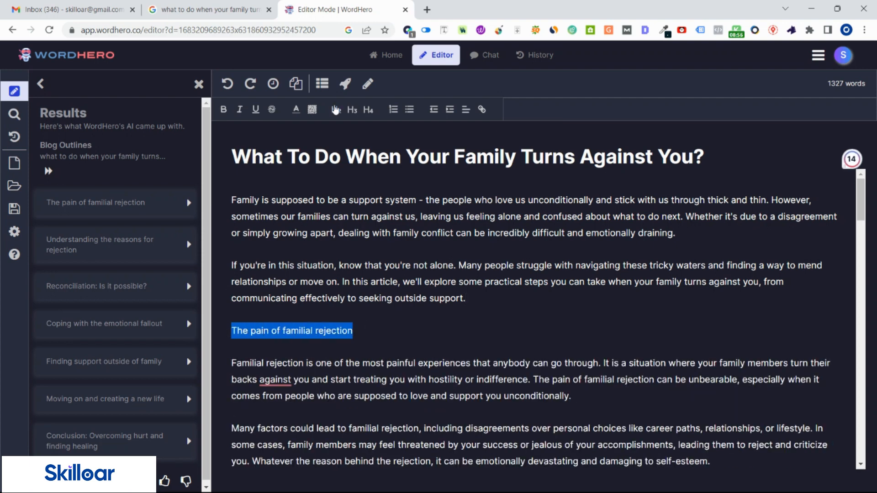
pyautogui.click(336, 110)
pyautogui.scroll(-5, 358, 275)
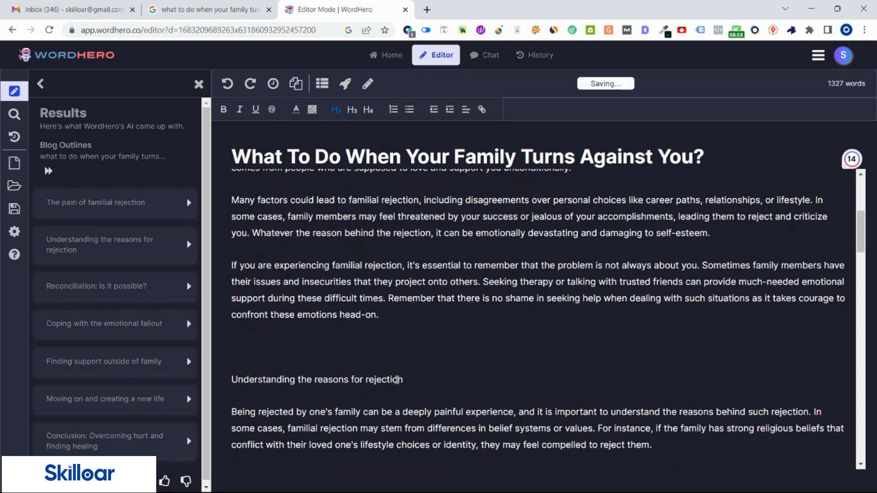
pyautogui.moveTo(397, 379); pyautogui.dragTo(230, 380)
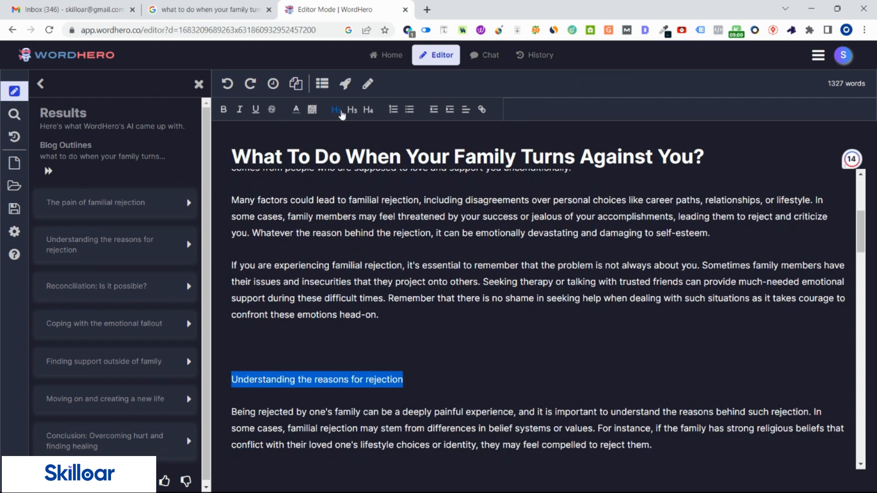
pyautogui.click(340, 112)
# Format "Reconciliation: Is it possible?" and "Coping with the emotional fallout" as H2 headings
pyautogui.scroll(-5, 356, 352)
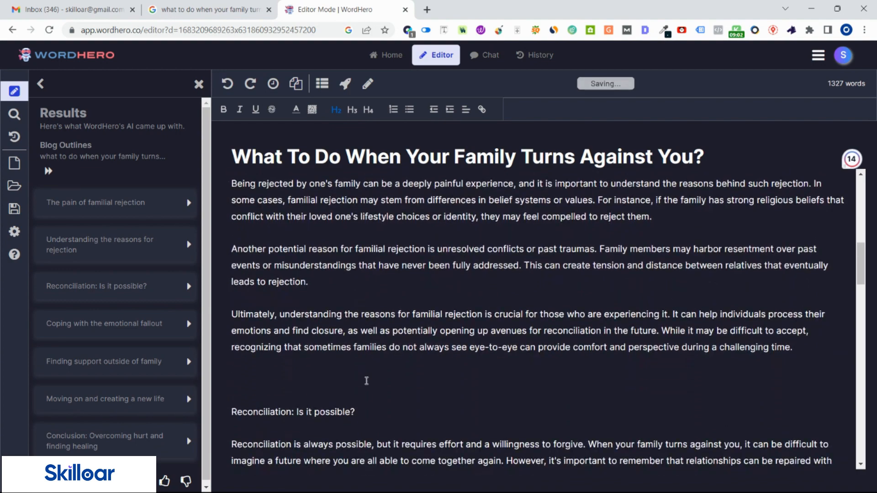
pyautogui.moveTo(355, 412); pyautogui.dragTo(219, 412)
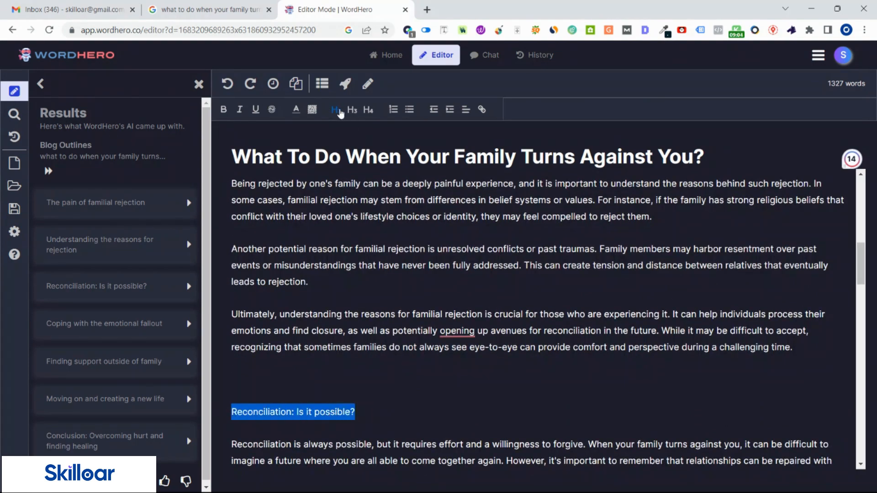
pyautogui.click(340, 111)
pyautogui.scroll(-6, 416, 320)
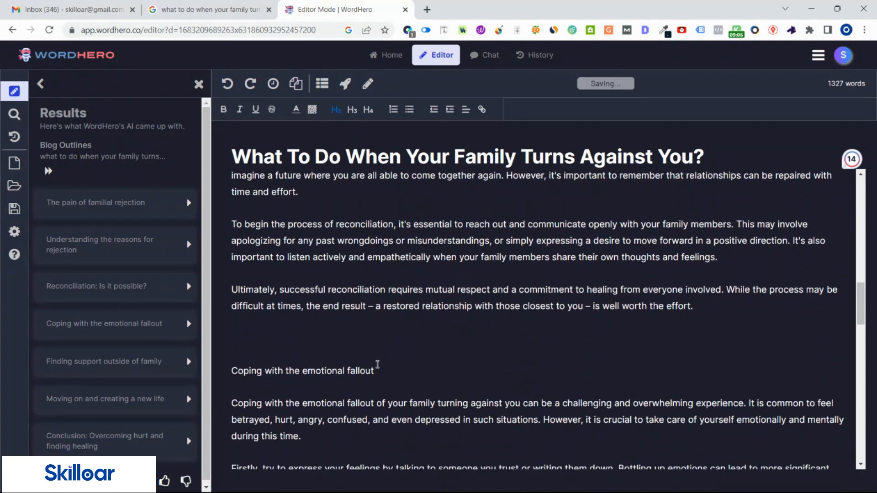
pyautogui.moveTo(377, 366); pyautogui.dragTo(219, 365)
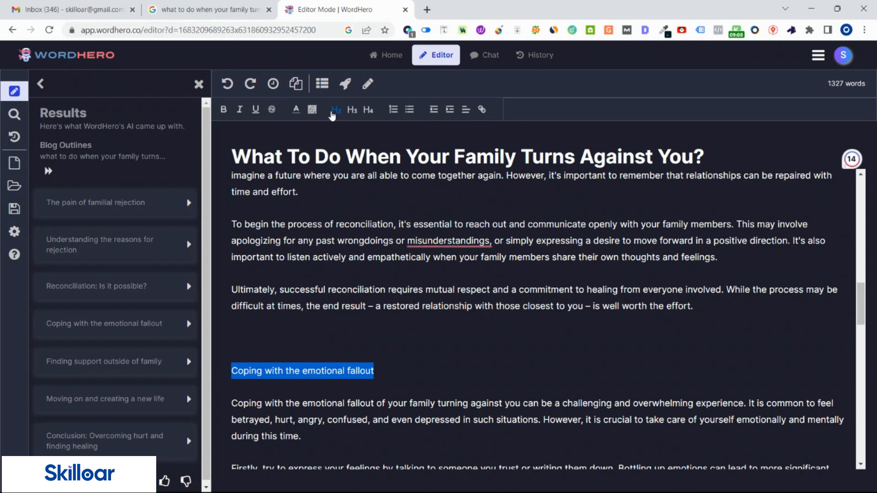
pyautogui.click(332, 112)
# Format the section title "Finding support outside of family" as an H2 heading
pyautogui.scroll(-7, 368, 260)
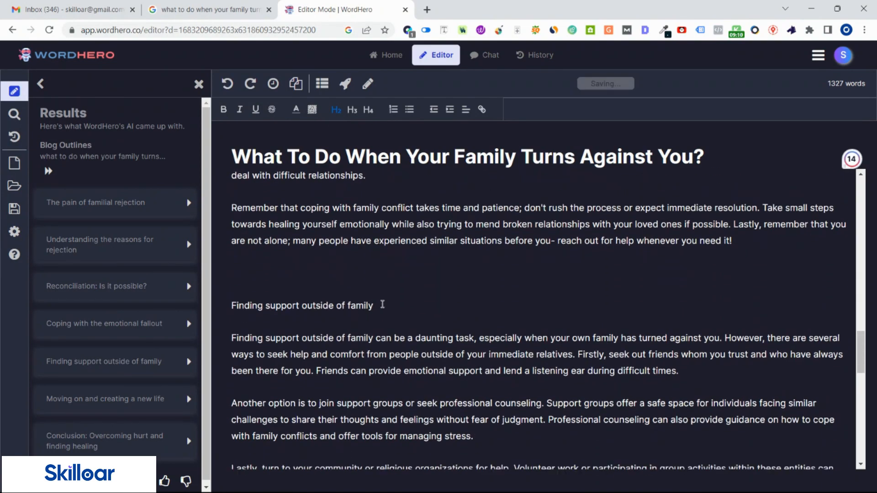
pyautogui.moveTo(382, 305); pyautogui.dragTo(221, 308)
pyautogui.click(336, 110)
pyautogui.scroll(-1, 416, 283)
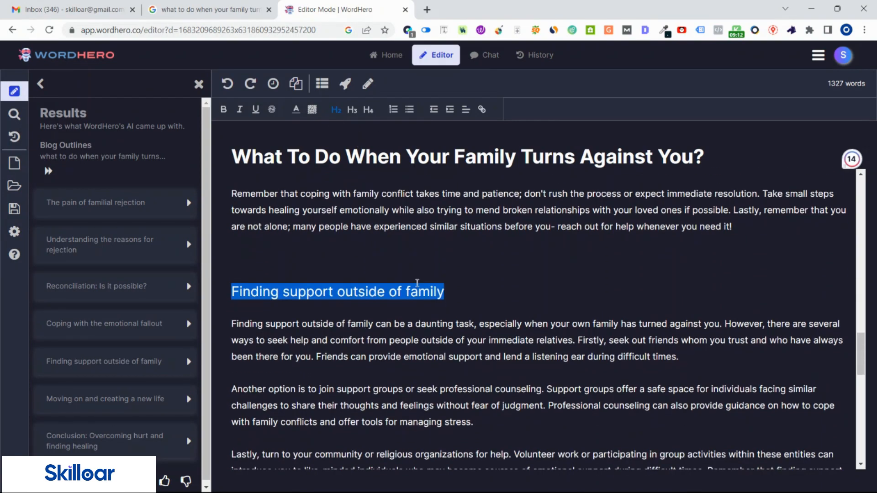
# Format "Moving on and creating a new life" and "Conclusion: Overcoming hurt and finding healing" as H2 headings
pyautogui.scroll(-5, 417, 283)
pyautogui.moveTo(376, 297); pyautogui.dragTo(224, 302)
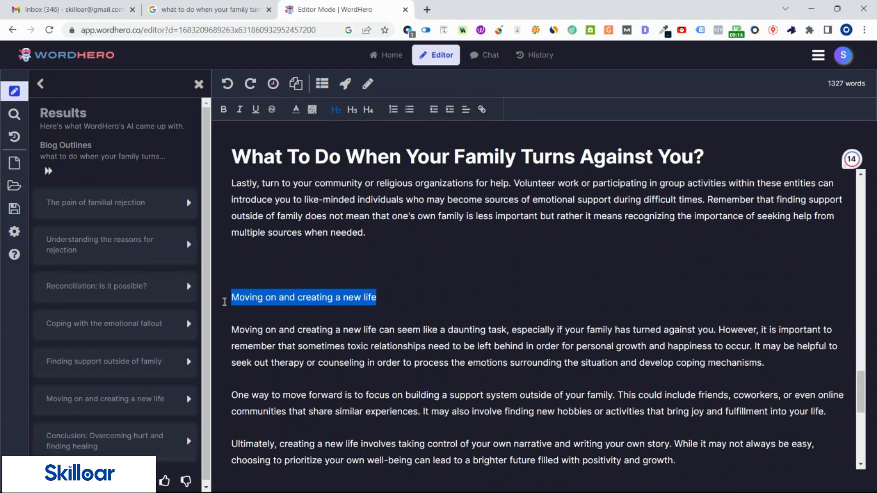
pyautogui.click(336, 110)
pyautogui.scroll(-3, 376, 280)
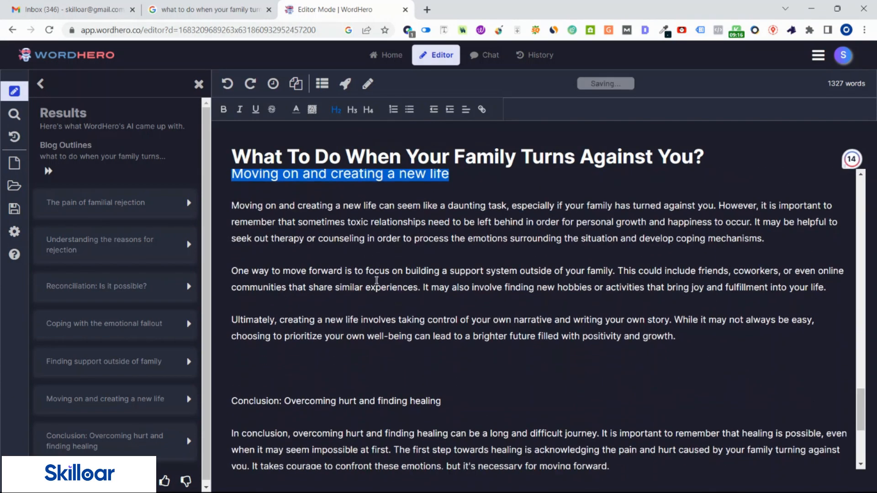
pyautogui.scroll(-2, 377, 280)
pyautogui.moveTo(240, 298); pyautogui.dragTo(228, 298)
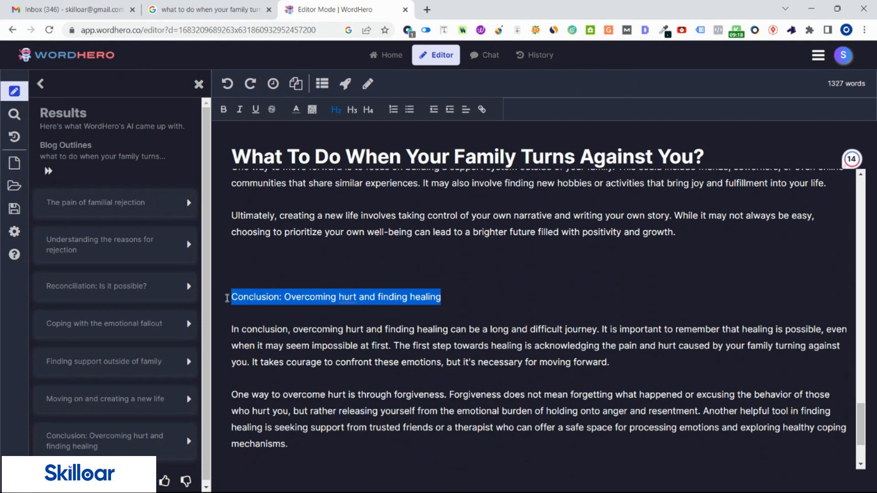
pyautogui.click(336, 110)
pyautogui.click(266, 264)
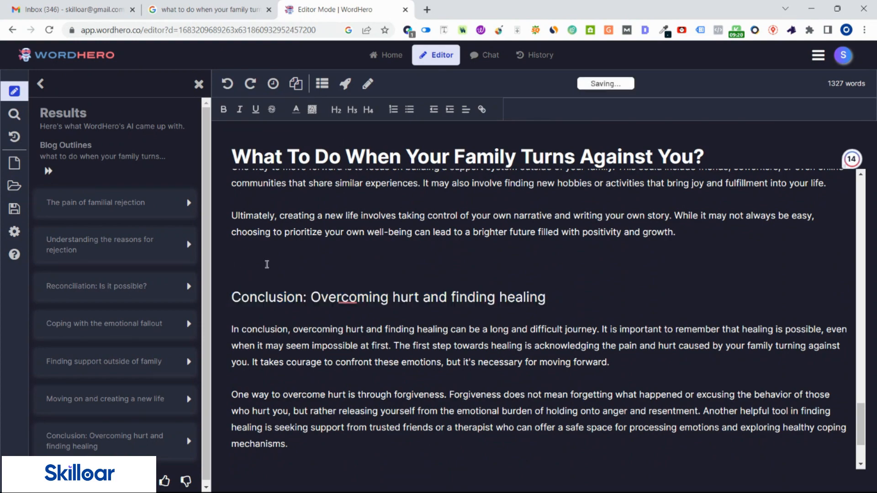
pyautogui.press('BackSpace')
pyautogui.scroll(-2, 518, 294)
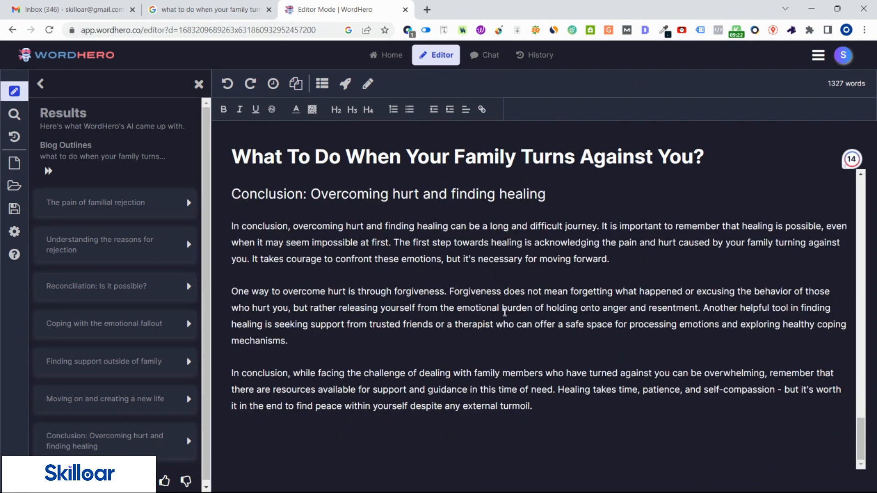
pyautogui.scroll(15, 505, 312)
pyautogui.scroll(15, 456, 300)
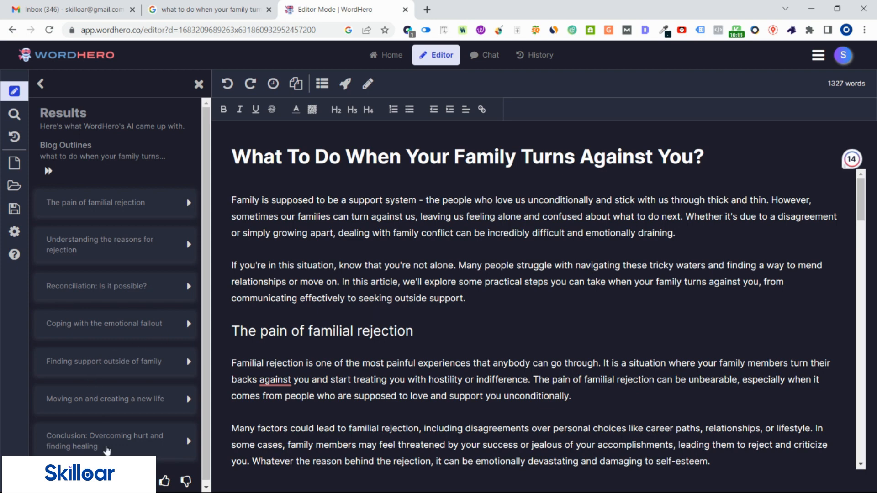
pyautogui.moveTo(103, 473)
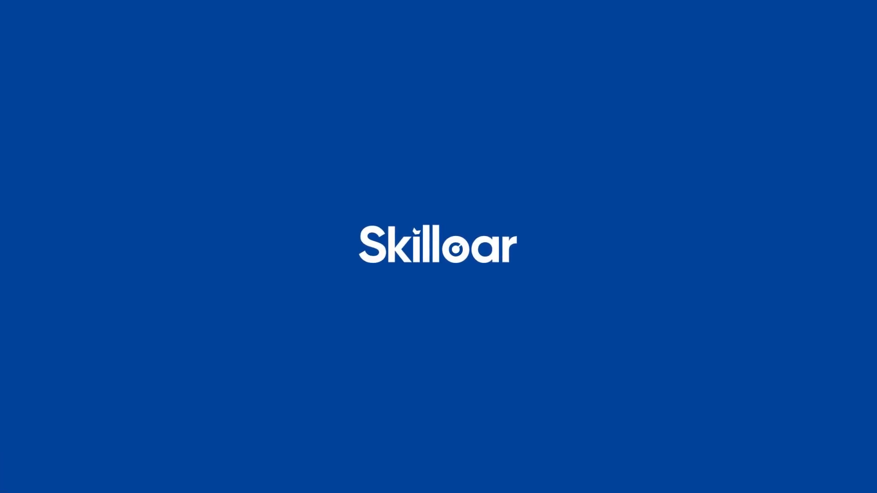